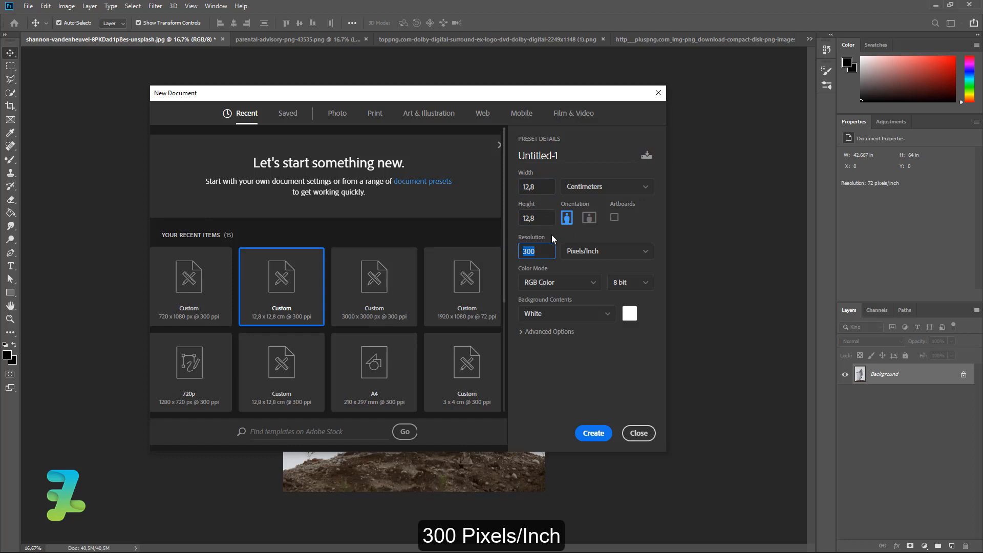
- Create the square document and copy the ghost photo onto it as Layer 1, closing the original unsaved
left_click(594, 434)
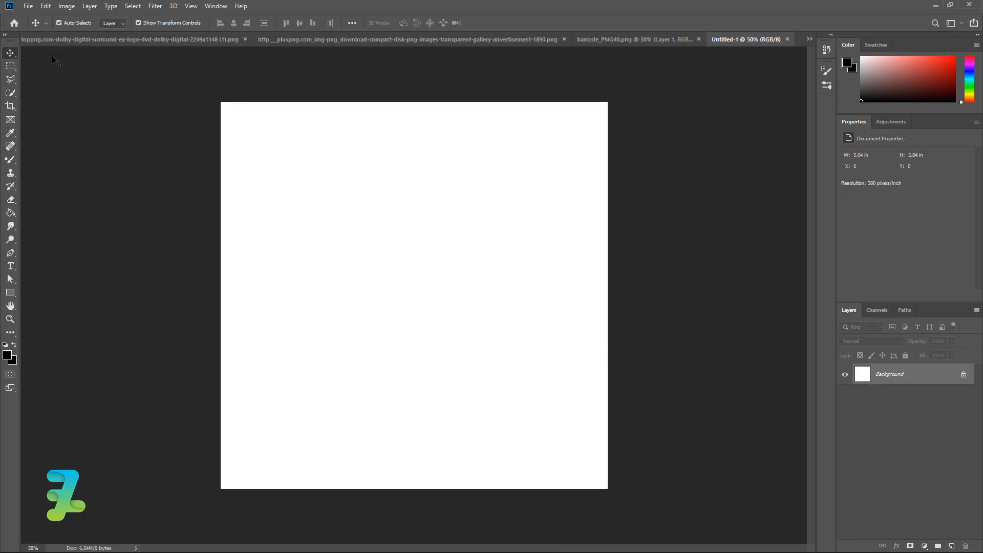
left_click(221, 7)
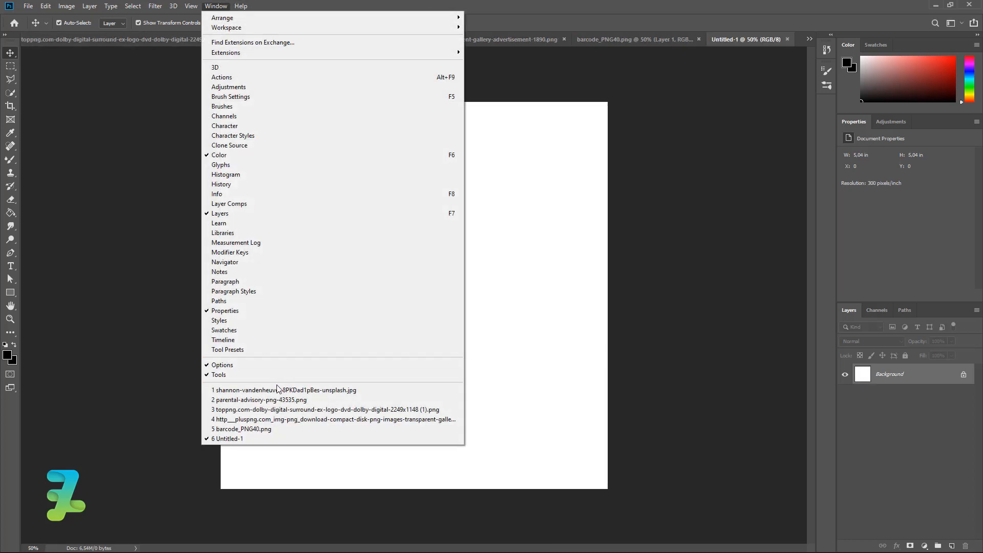
left_click(276, 391)
right_click(176, 41)
left_click(194, 80)
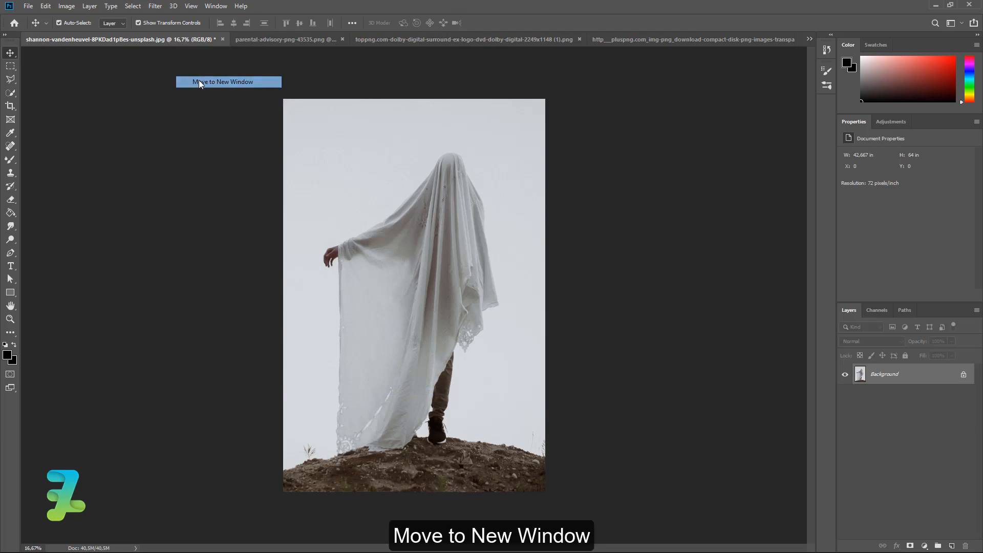
left_click_drag(97, 61, 374, 279)
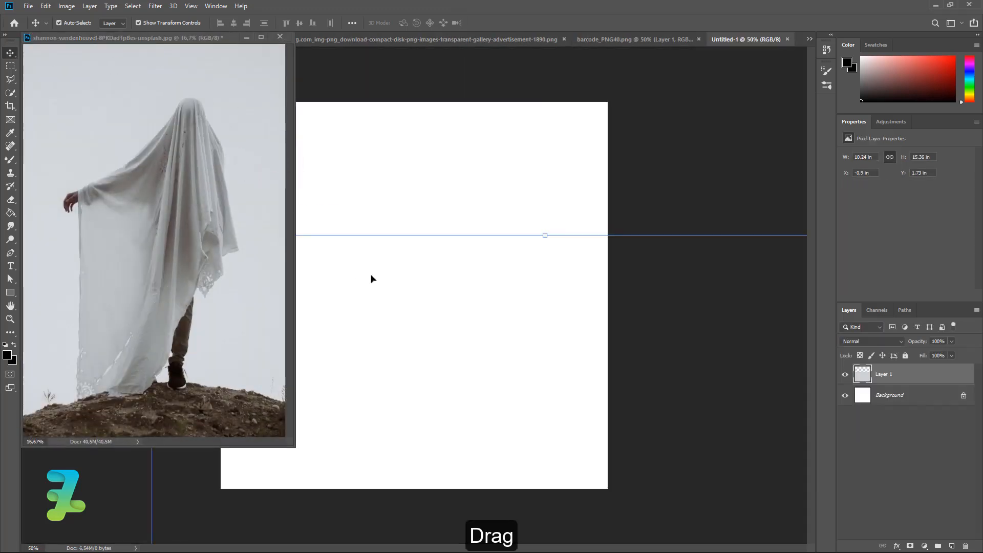
left_click(280, 37)
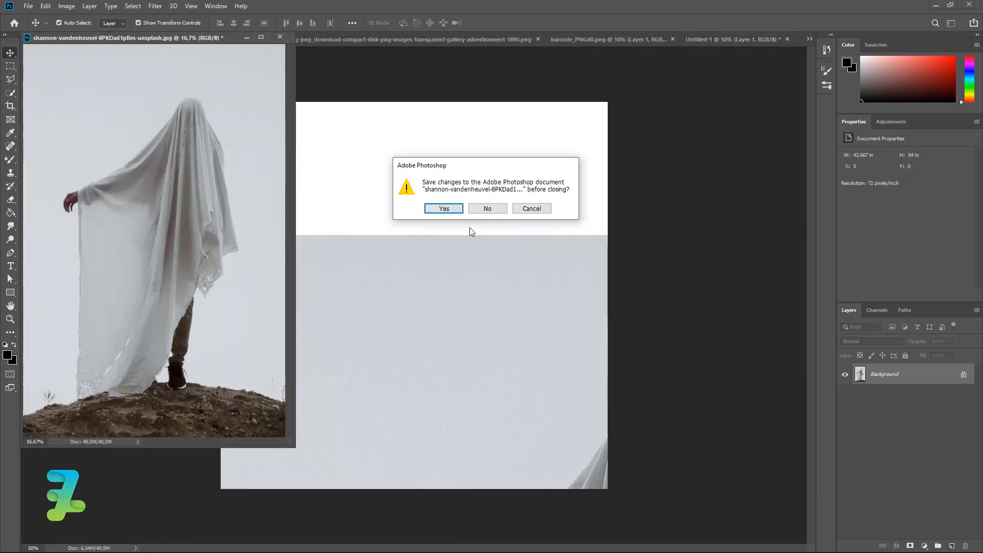
left_click(486, 212)
- Scale the ghost photo down to 58.49% and position it to fill the square canvas
left_click_drag(503, 262, 359, 182)
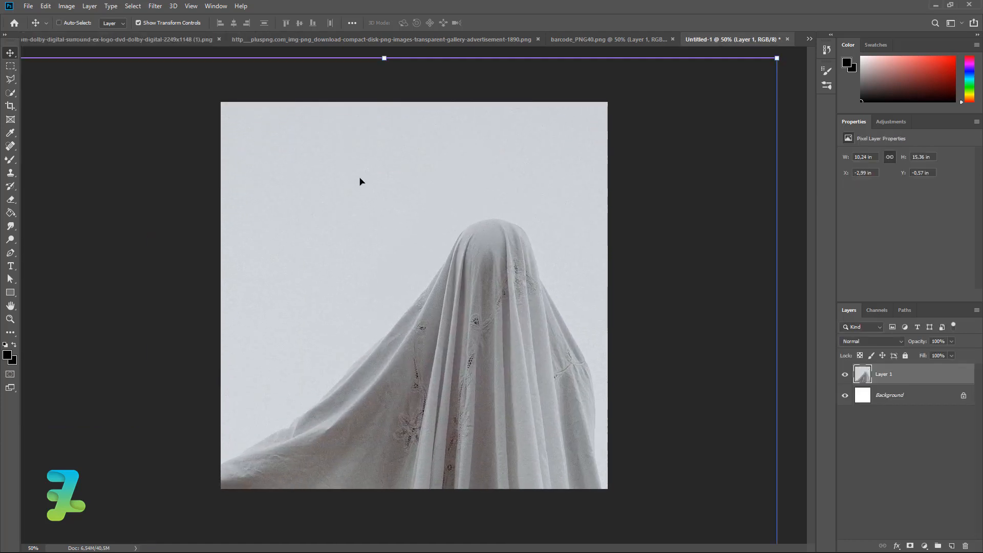
key("ctrl+minus")
key("ctrl+minus")
left_click_drag(514, 303, 509, 271)
left_click_drag(590, 146, 535, 184)
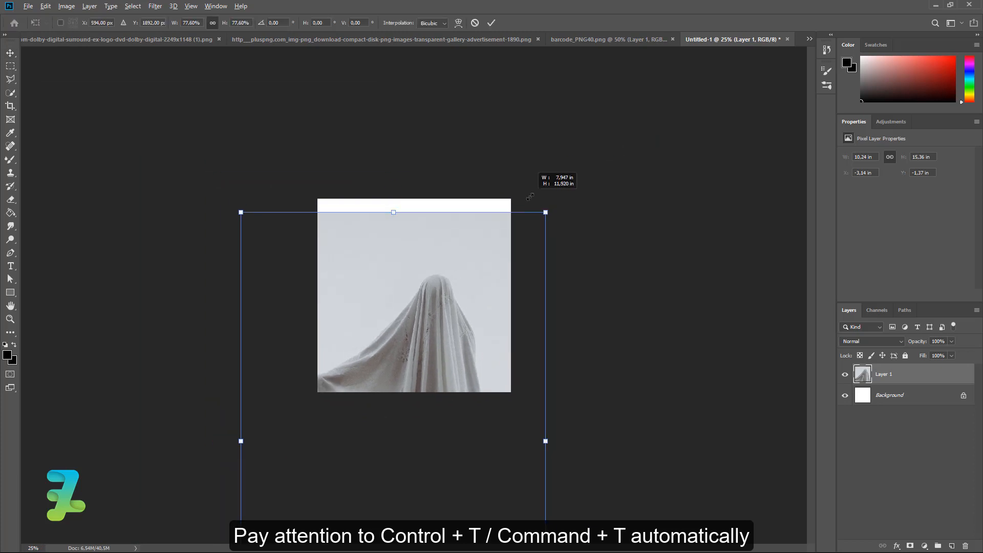
left_click_drag(474, 284, 494, 237)
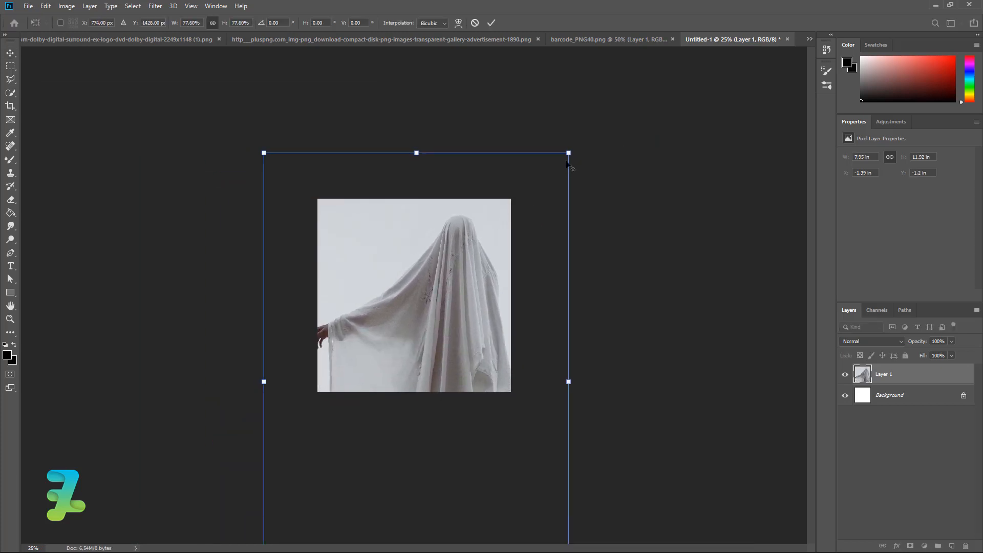
left_click_drag(568, 153, 531, 209)
mouse_move(480, 267)
left_mouse_down()
mouse_move(480, 249)
mouse_move(480, 259)
left_mouse_up()
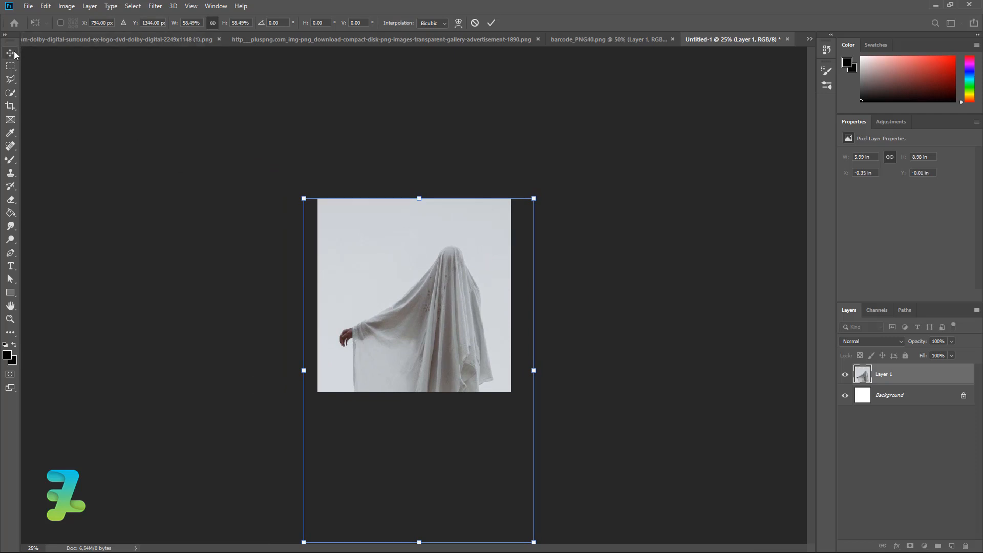
key("Return")
- Add a Hue/Saturation adjustment layer above Layer 1 with Hue -43 and Saturation +44
left_click(895, 468)
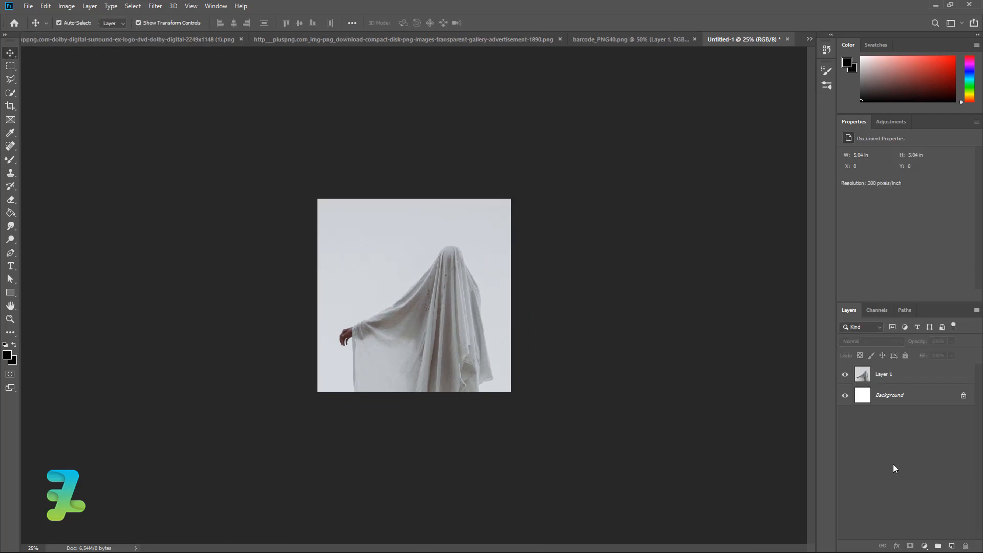
left_click(909, 381)
left_click(925, 546)
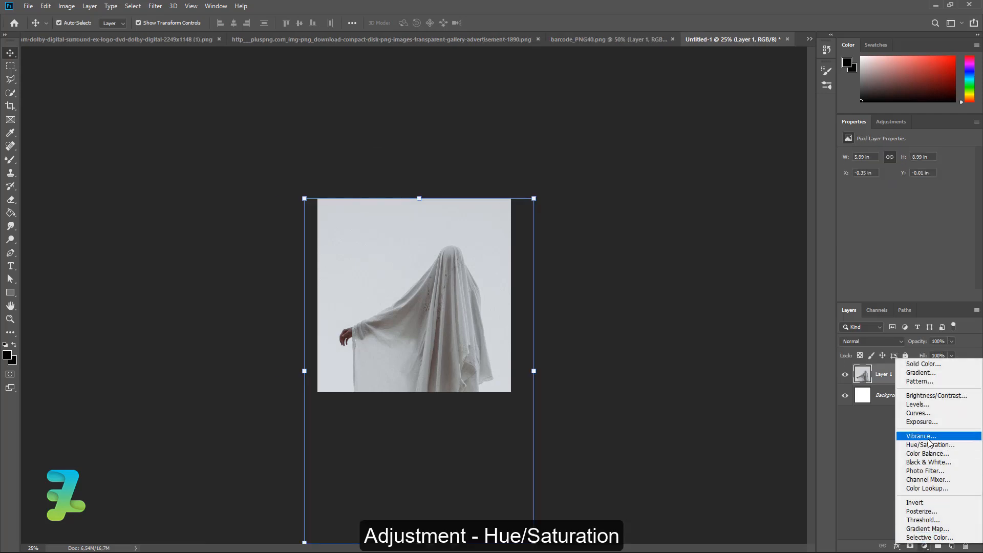
left_click(930, 445)
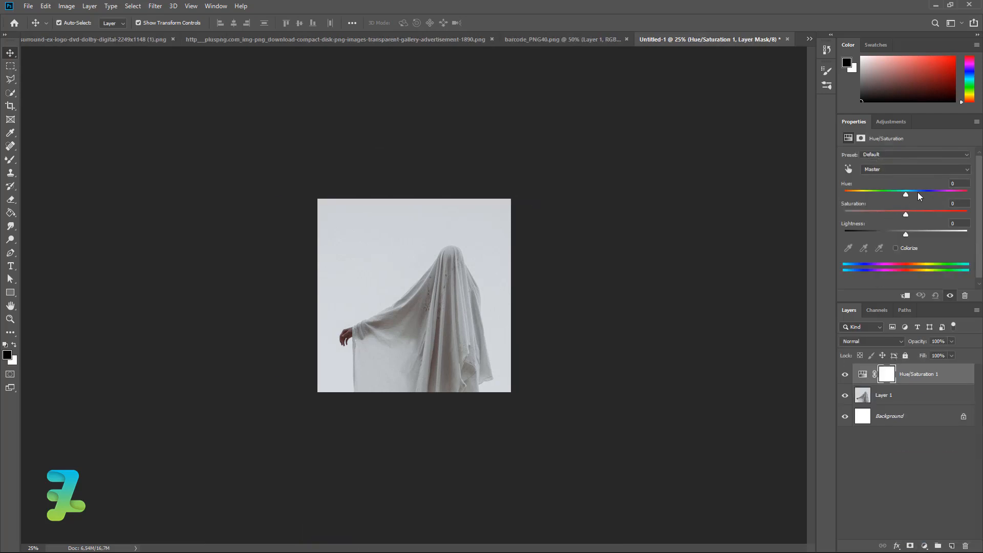
left_click_drag(904, 199, 933, 215)
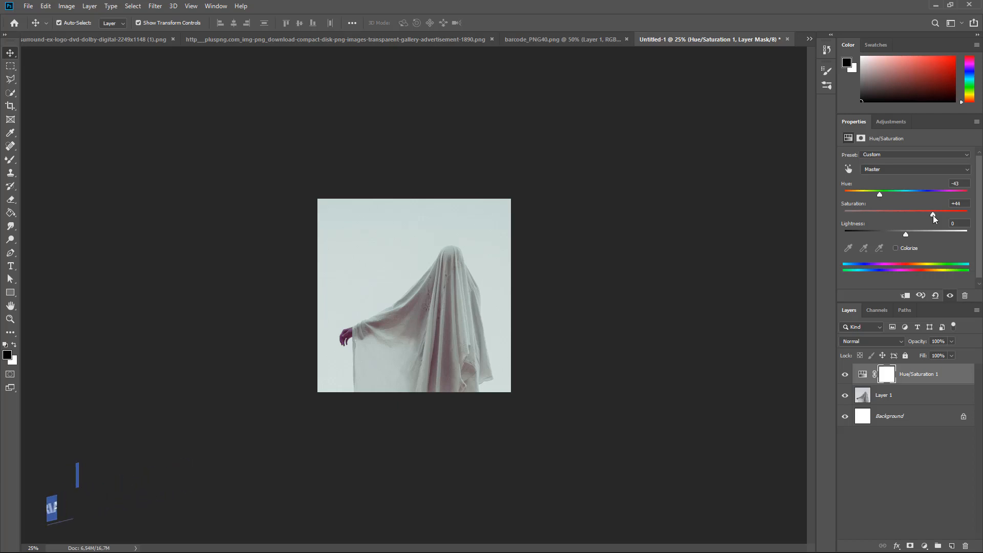
left_click(903, 401)
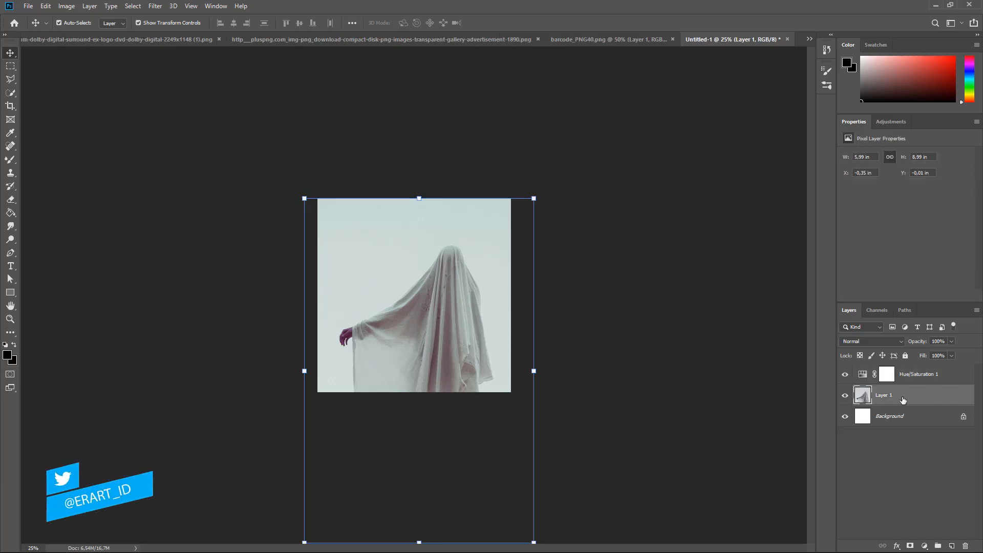
- Add empty Layer 2 and set up the Mixer Brush with Kyle's Real Oils - 01 at 100% Wet/Mix
left_click(951, 546)
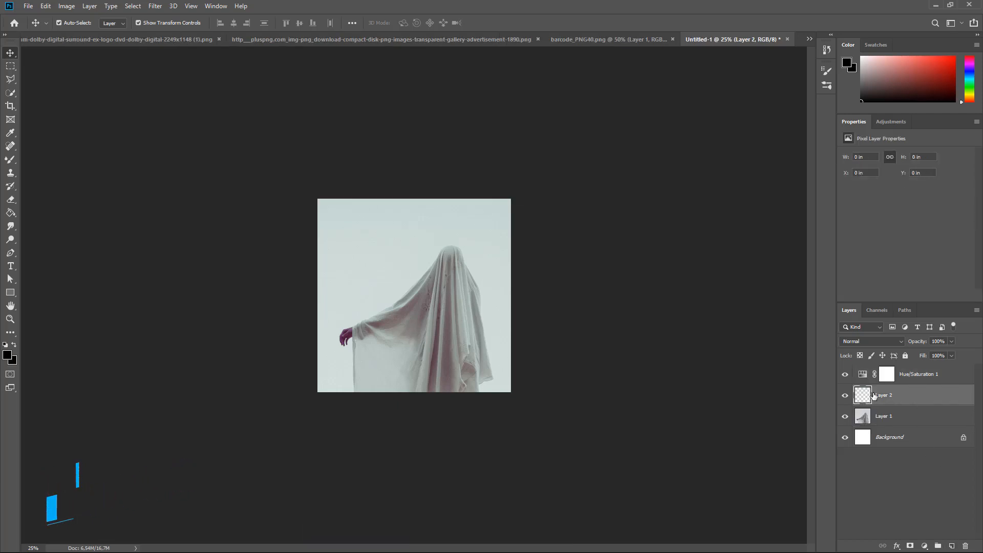
left_click(10, 160)
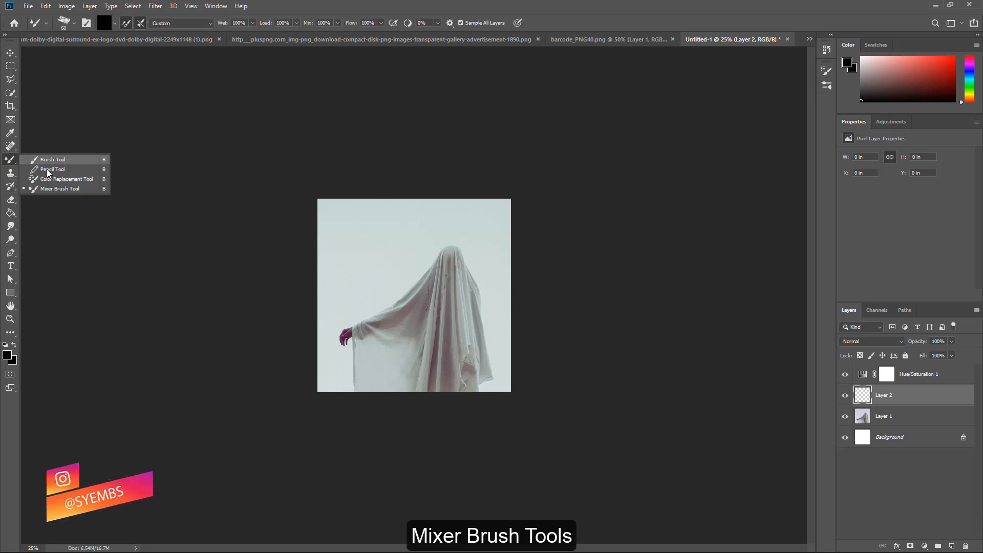
left_click(82, 188)
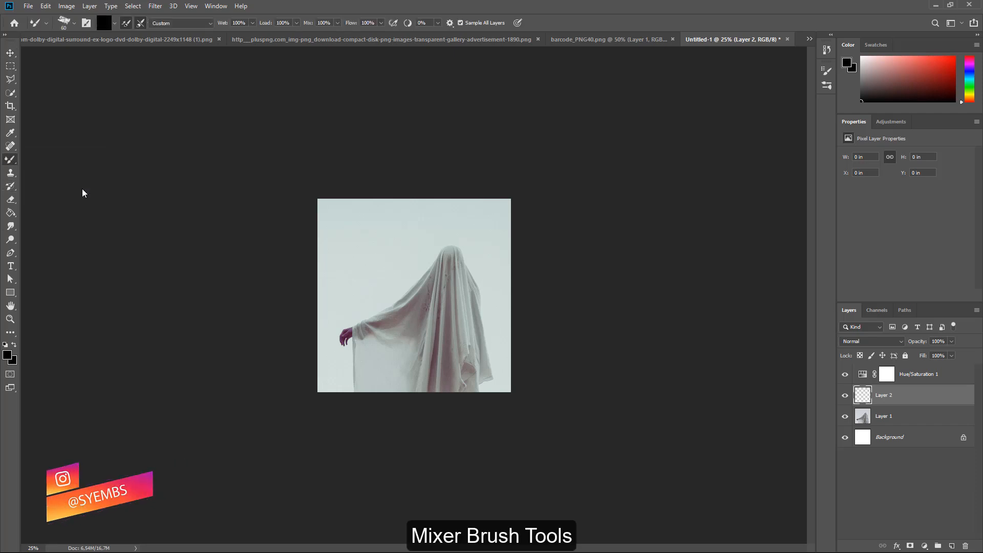
left_click(74, 24)
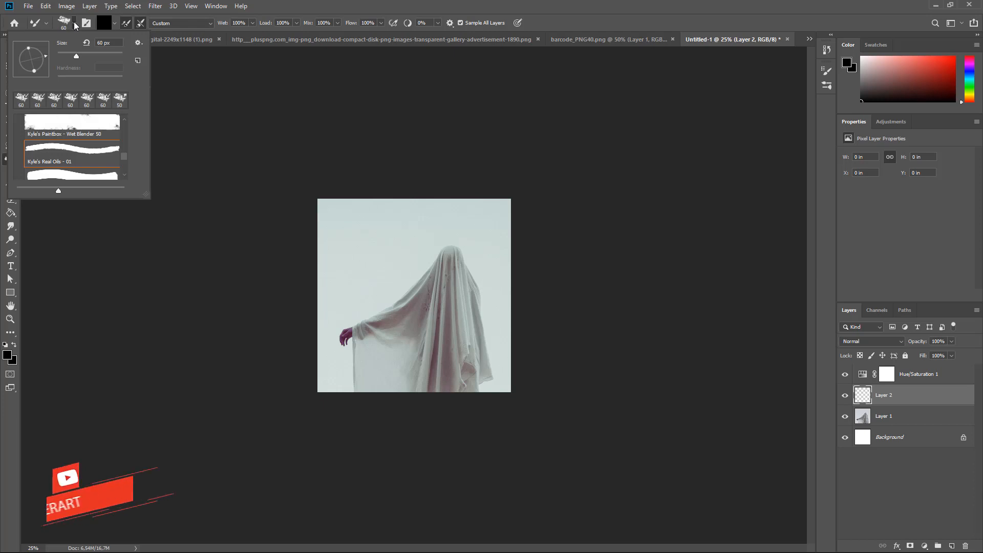
left_click(72, 159)
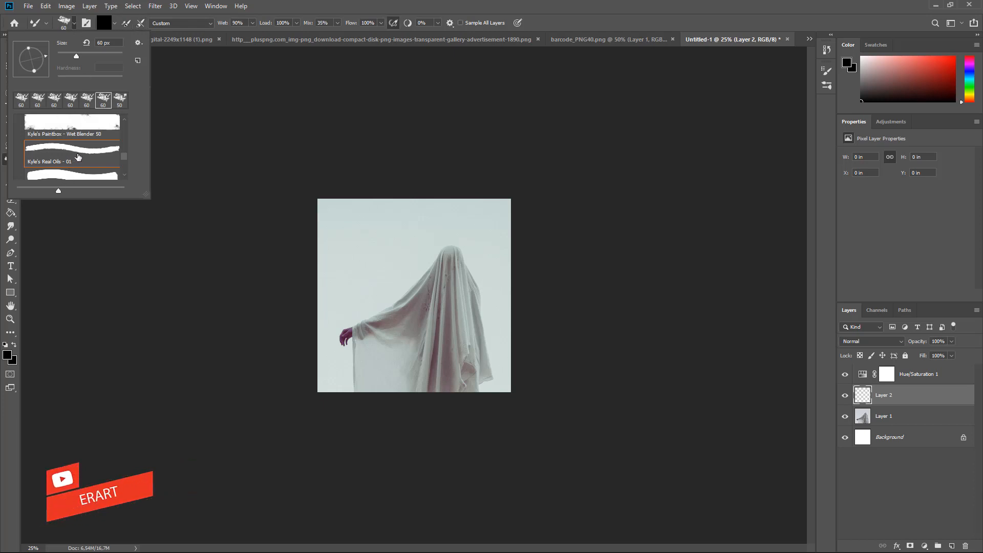
left_click(126, 22)
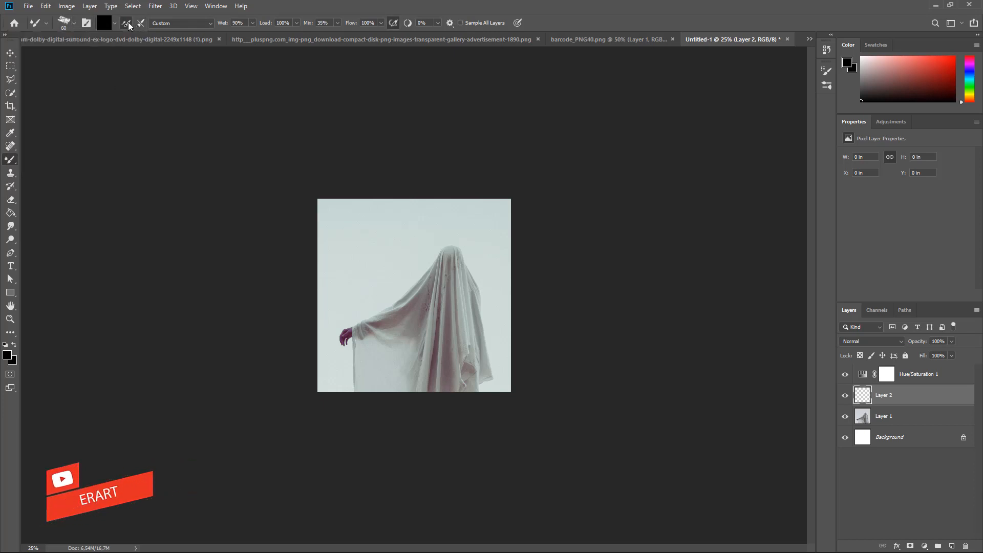
left_click(141, 24)
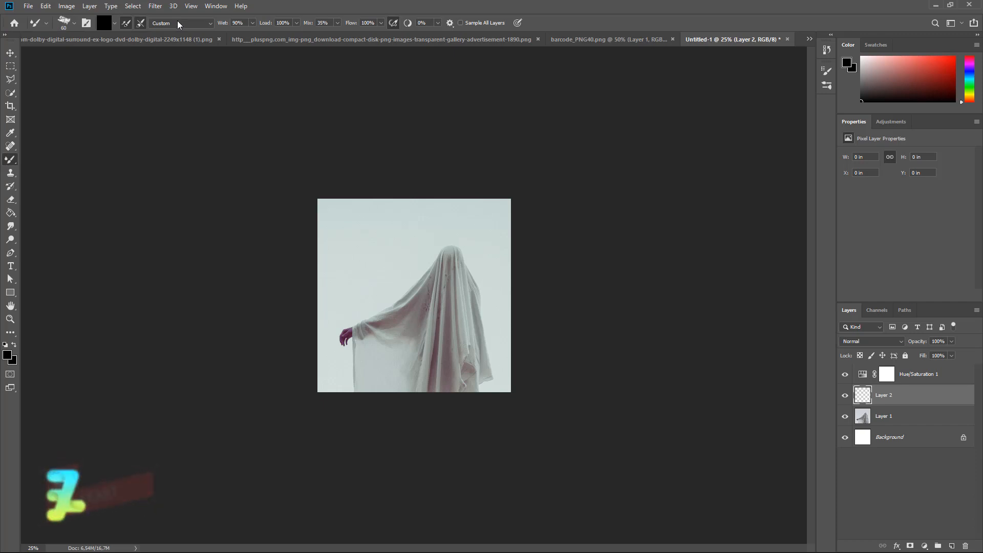
left_click(252, 23)
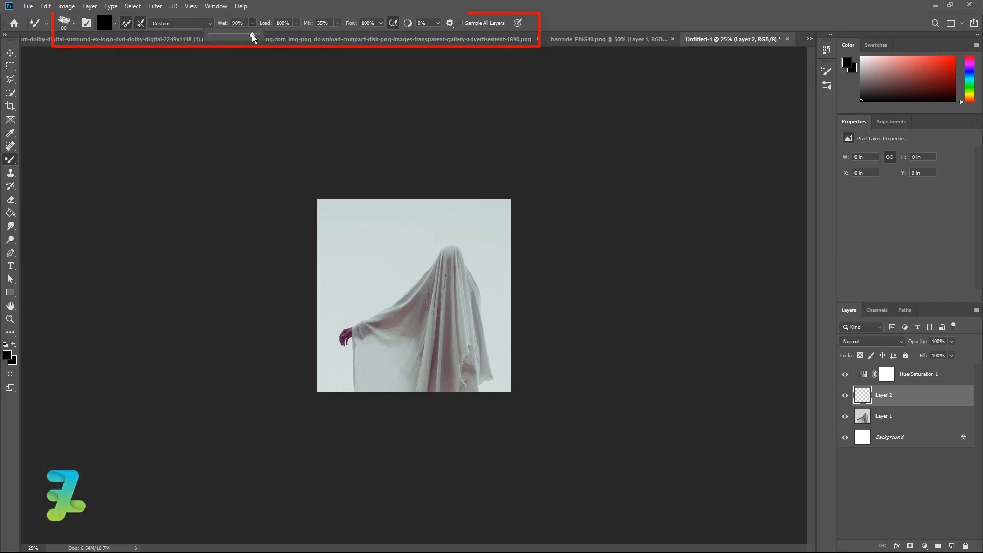
left_click_drag(252, 35, 283, 35)
left_click(336, 24)
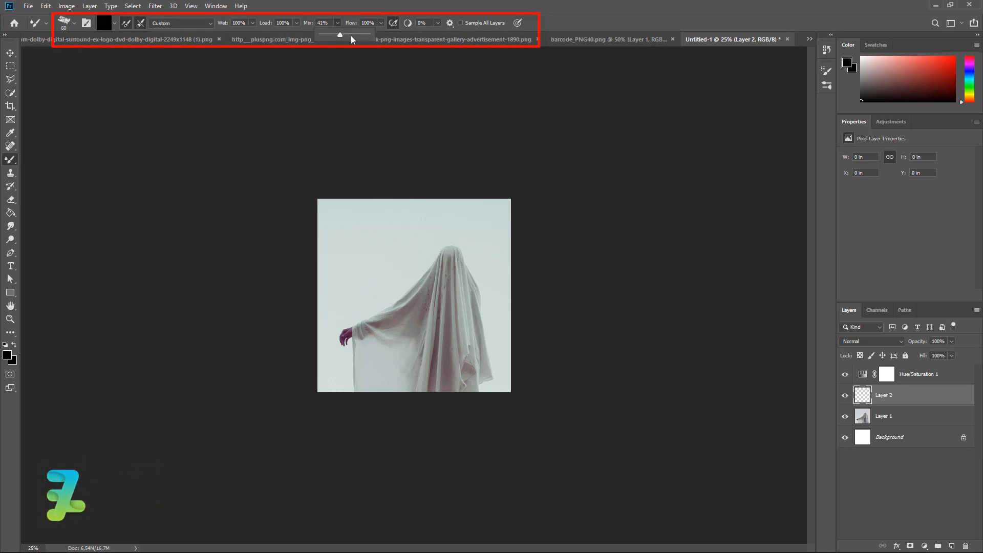
left_click(395, 22)
left_click(395, 22)
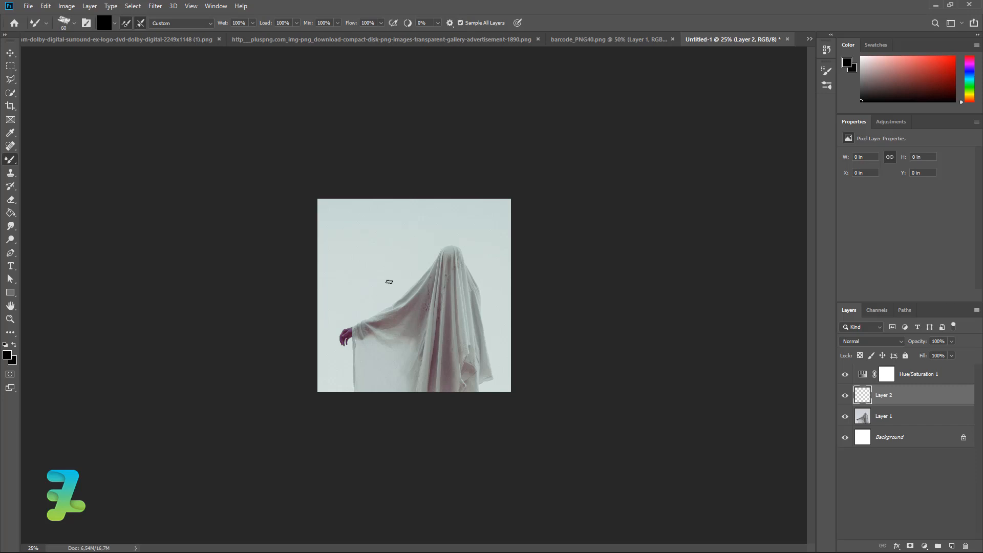
- Set the mixer brush tip spacing to 5% in Brush Settings
key("ctrl+plus")
key("ctrl+plus")
key("ctrl+plus")
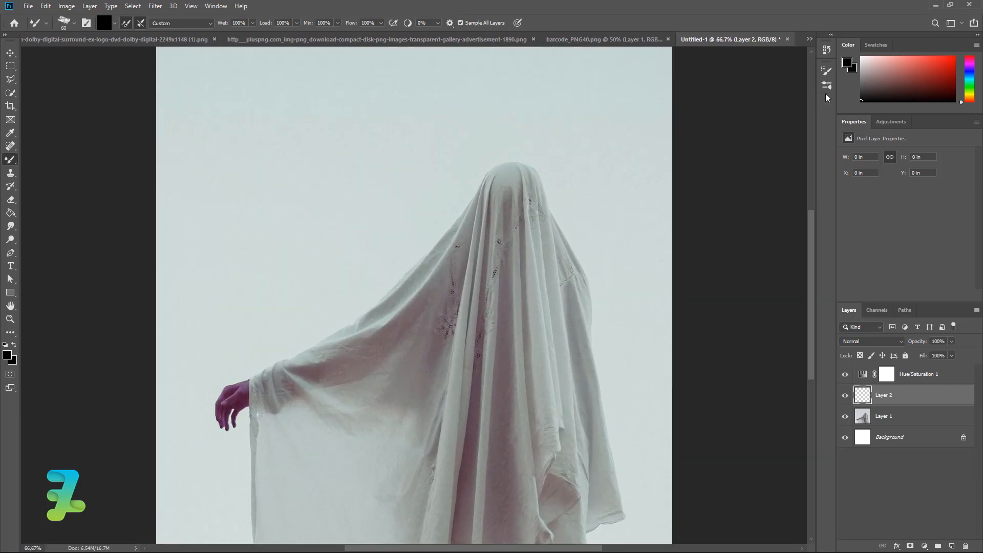
left_click(826, 86)
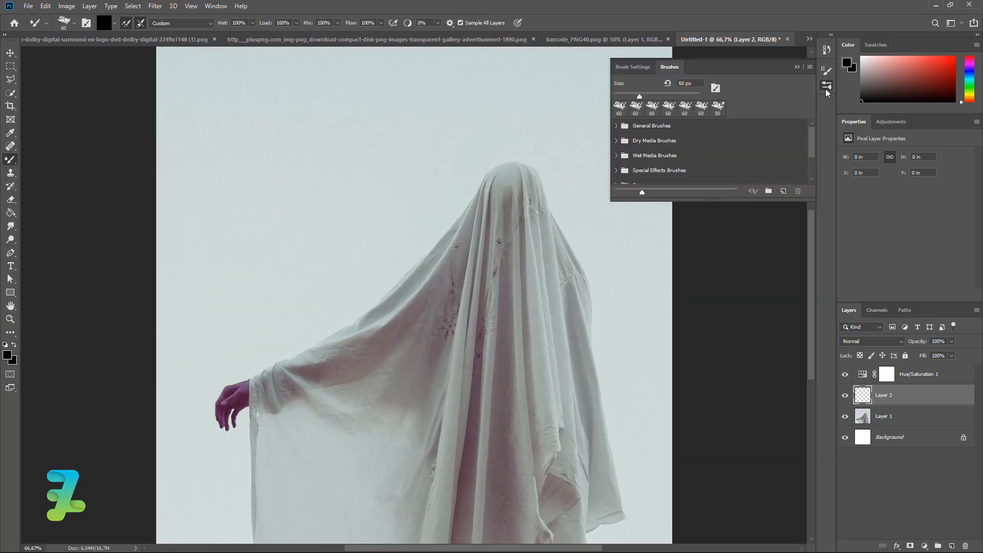
left_click(624, 66)
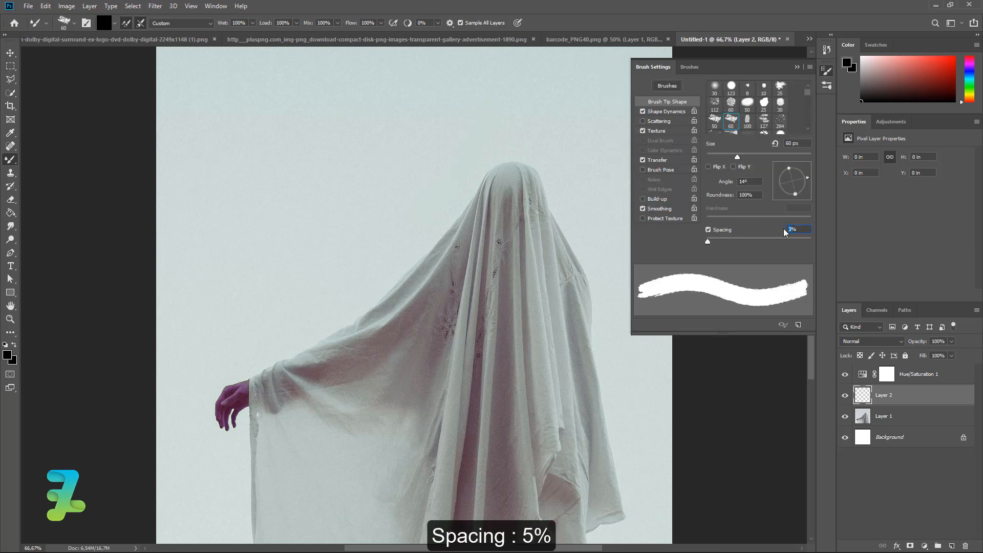
type("5")
left_click(796, 67)
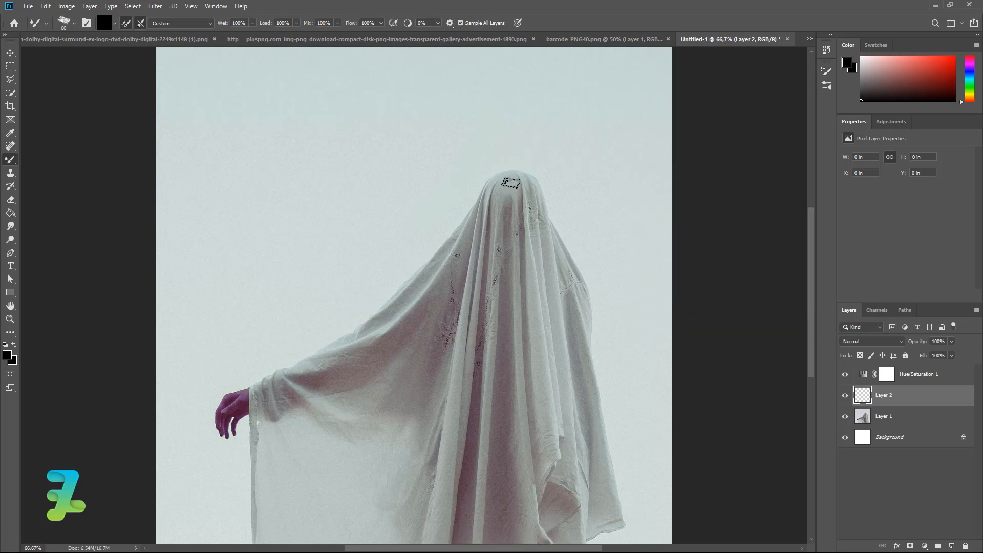
scroll(515, 177, "up", 2)
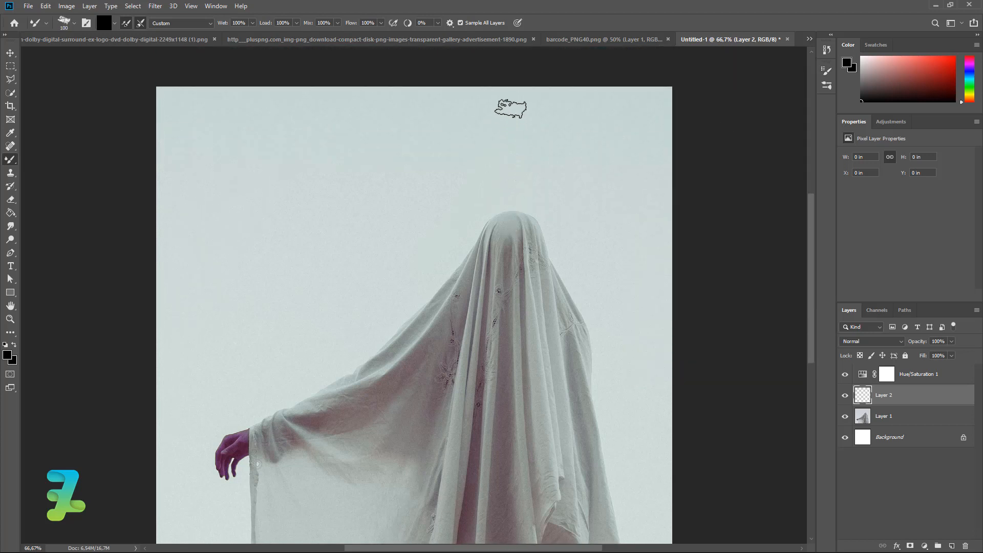
- Paint rainbow mixer strokes from the canvas top onto the head and drips down the hand
key("bracketright")
key("bracketright")
key("bracketright")
left_click_drag(515, 90, 506, 204)
mouse_move(530, 86)
left_mouse_down()
mouse_move(513, 197)
mouse_move(482, 211)
mouse_move(452, 280)
mouse_move(418, 320)
mouse_move(349, 380)
mouse_move(279, 404)
mouse_move(303, 399)
mouse_move(255, 426)
mouse_move(251, 510)
left_mouse_up()
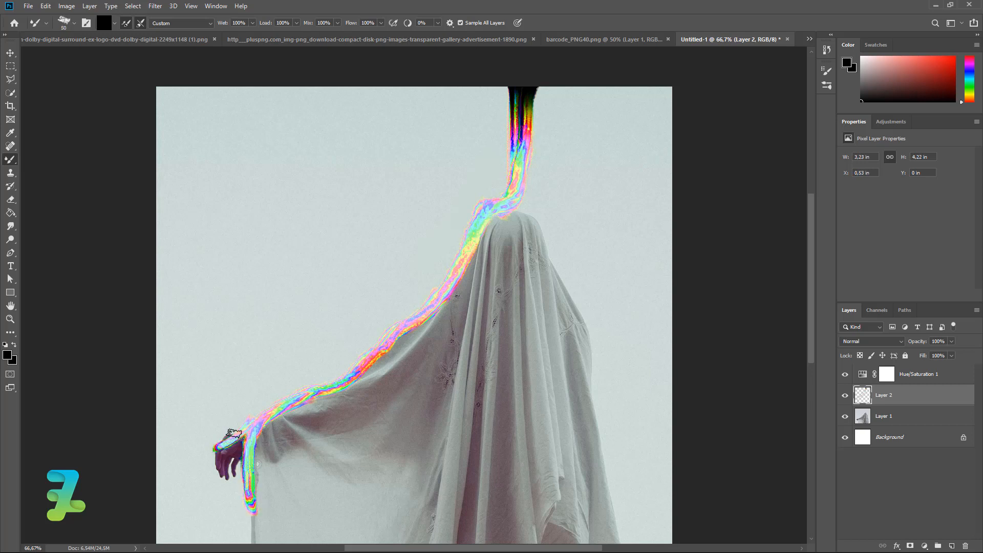
key("ctrl+z")
left_click_drag(215, 465, 215, 492)
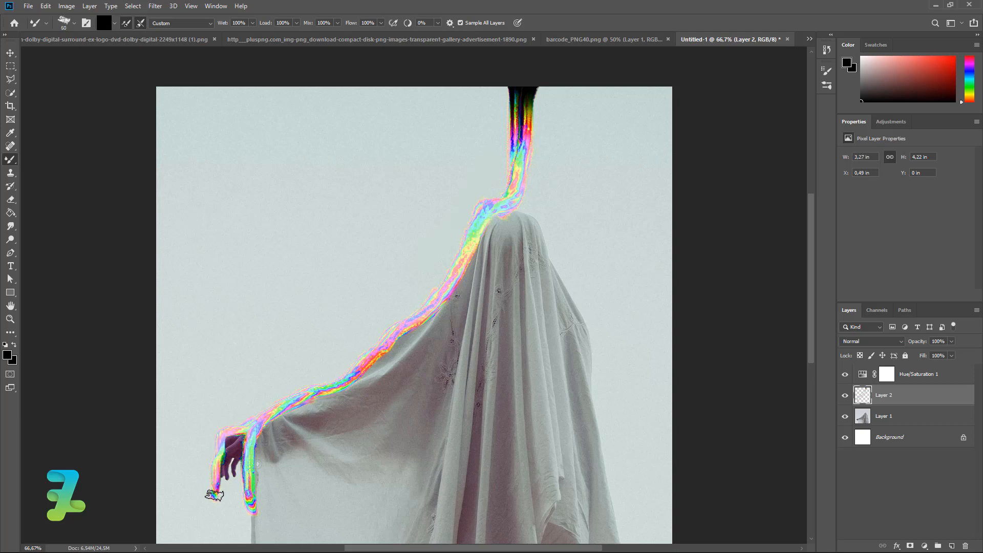
scroll(214, 496, "down", 2)
left_click_drag(239, 438, 238, 480)
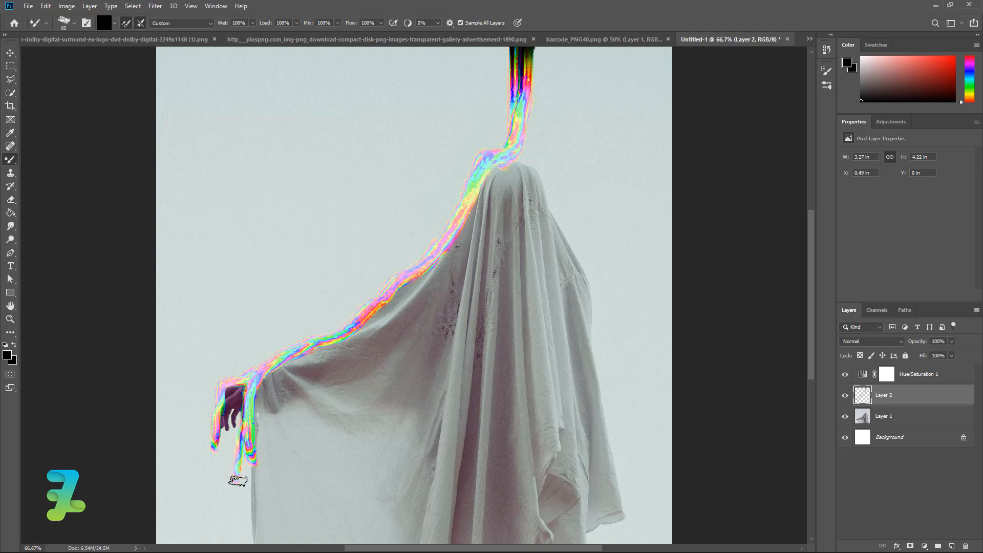
scroll(266, 512, "down", 3)
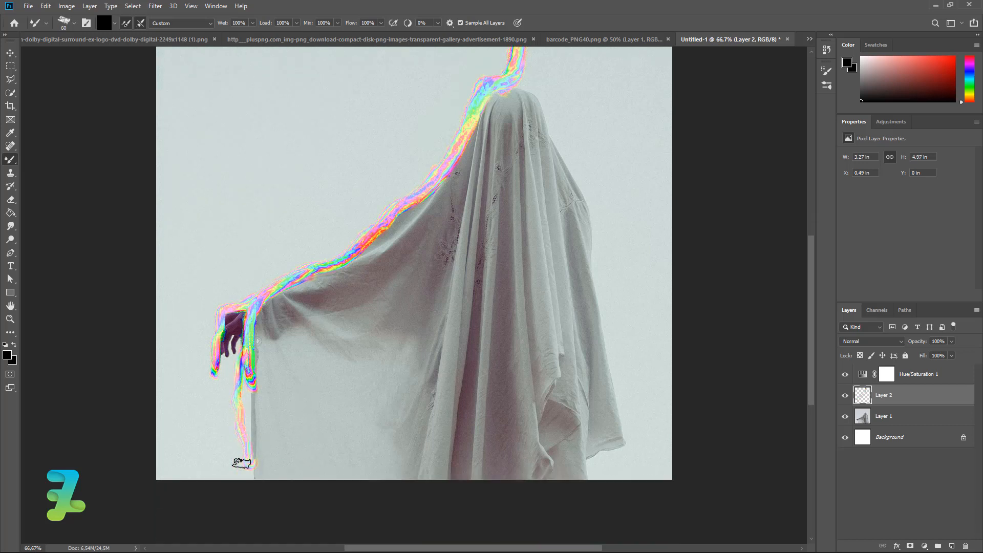
scroll(617, 263, "up", 5)
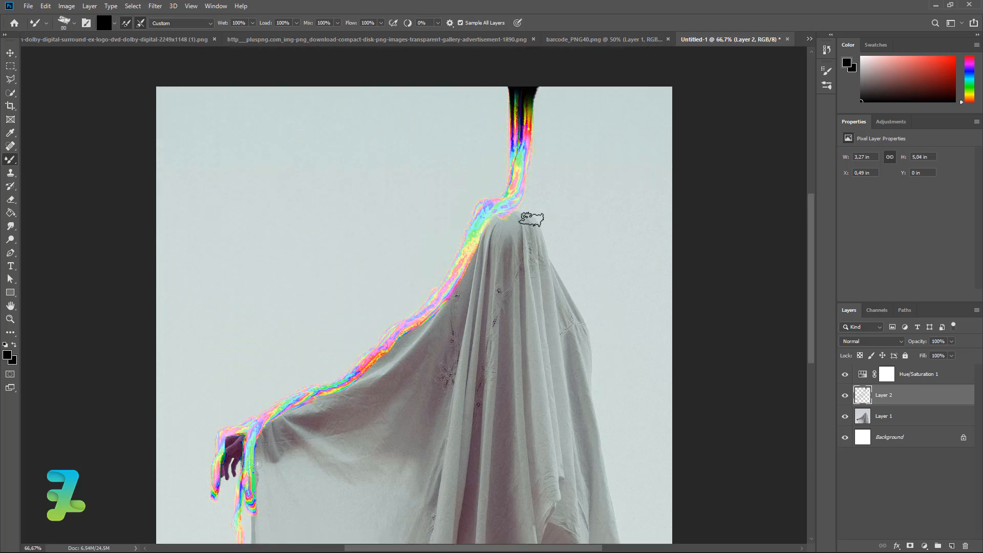
- Smear rainbow streaks down the head's right side and hem, plus drips at both shoulders
key("bracketright")
key("bracketright")
key("bracketright")
key("bracketright")
mouse_move(515, 171)
left_mouse_down()
mouse_move(520, 200)
mouse_move(544, 232)
mouse_move(546, 267)
left_mouse_up()
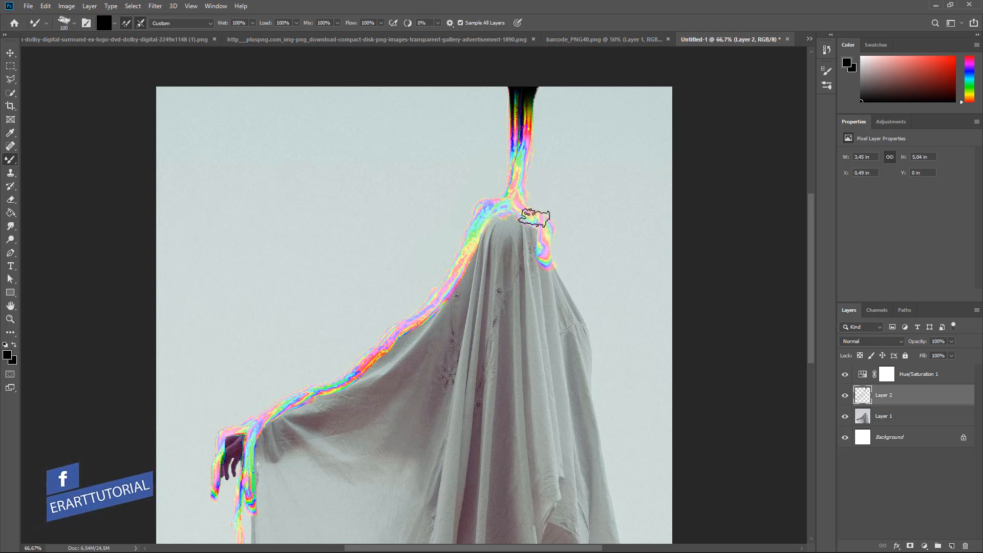
key("ctrl+z")
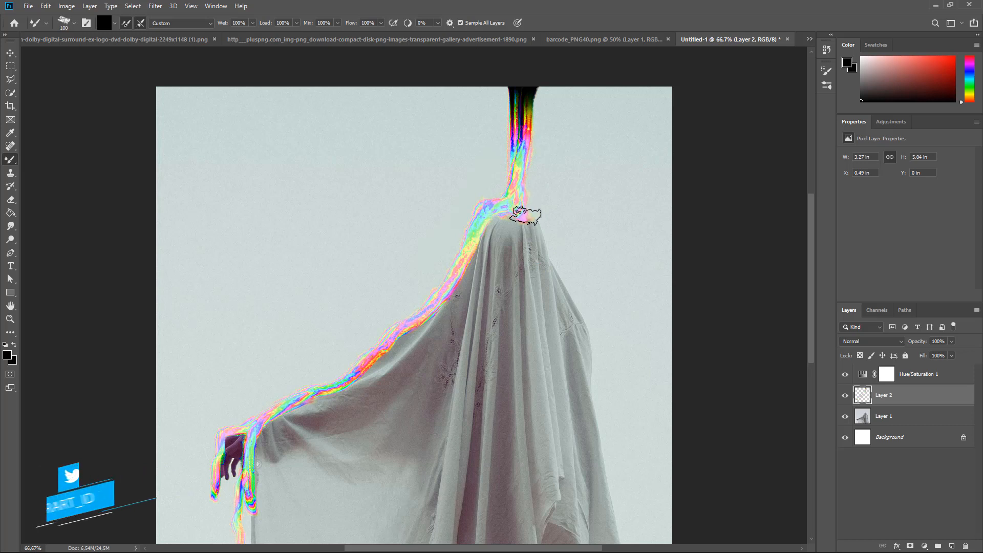
mouse_move(525, 216)
left_mouse_down()
mouse_move(588, 335)
mouse_move(598, 470)
mouse_move(640, 543)
left_mouse_up()
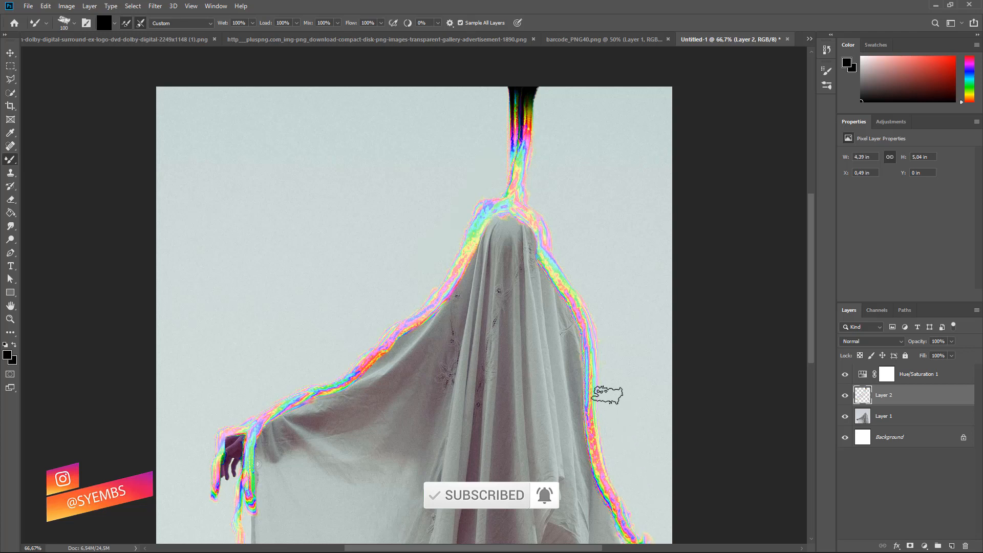
scroll(608, 395, "down", 5)
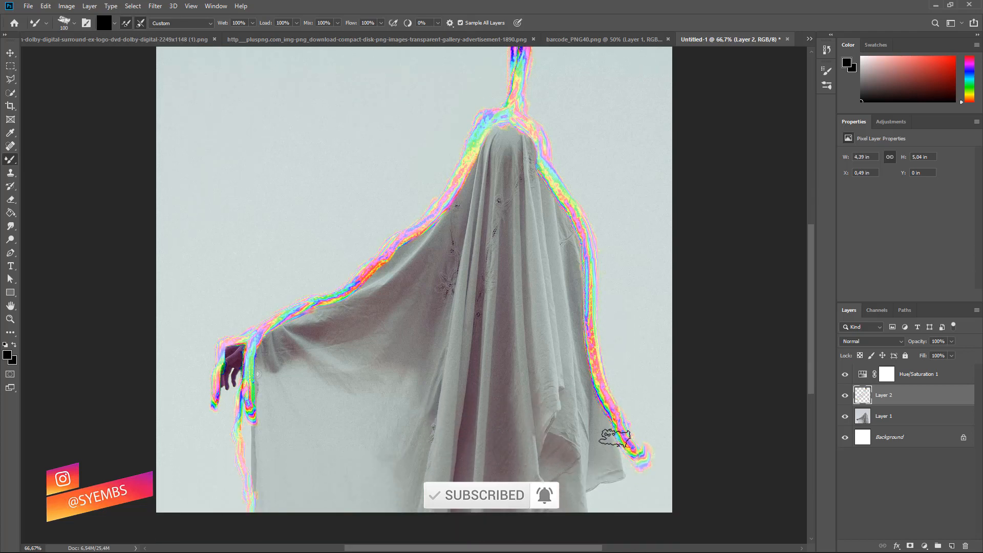
mouse_move(615, 438)
left_mouse_down()
mouse_move(619, 461)
mouse_move(597, 500)
left_mouse_up()
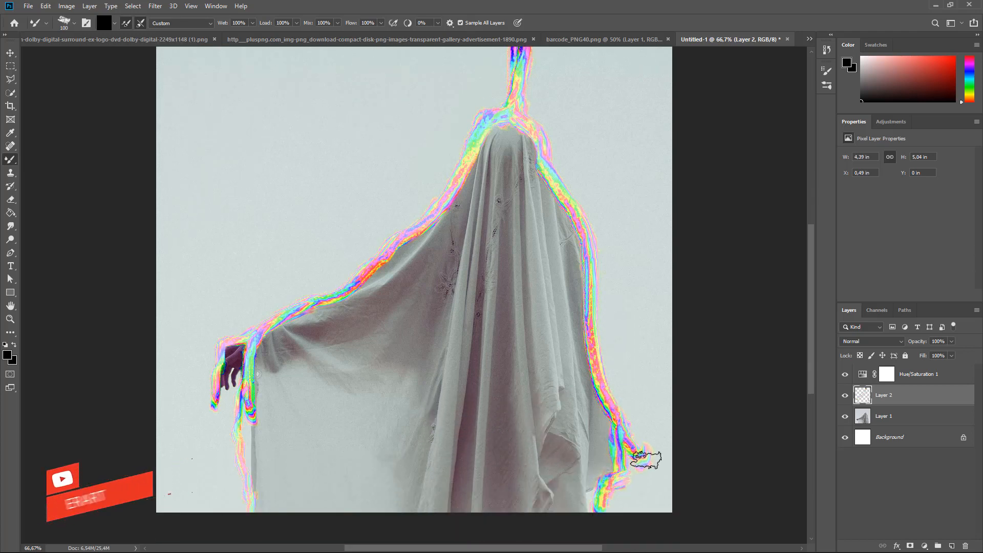
left_click_drag(645, 460, 630, 514)
key("ctrl+z")
left_click_drag(634, 454, 630, 512)
key("bracketleft")
key("bracketleft")
key("bracketleft")
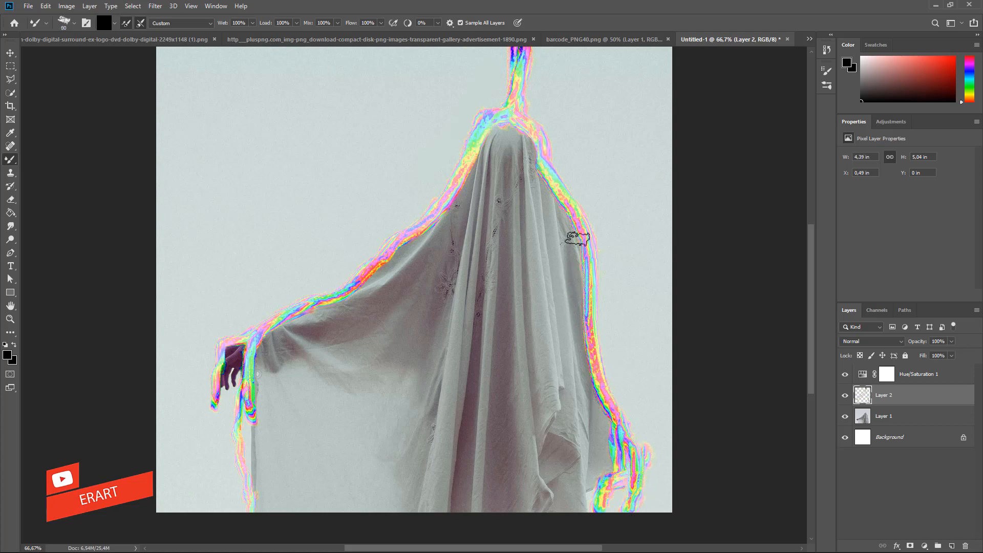
left_click_drag(577, 226, 571, 316)
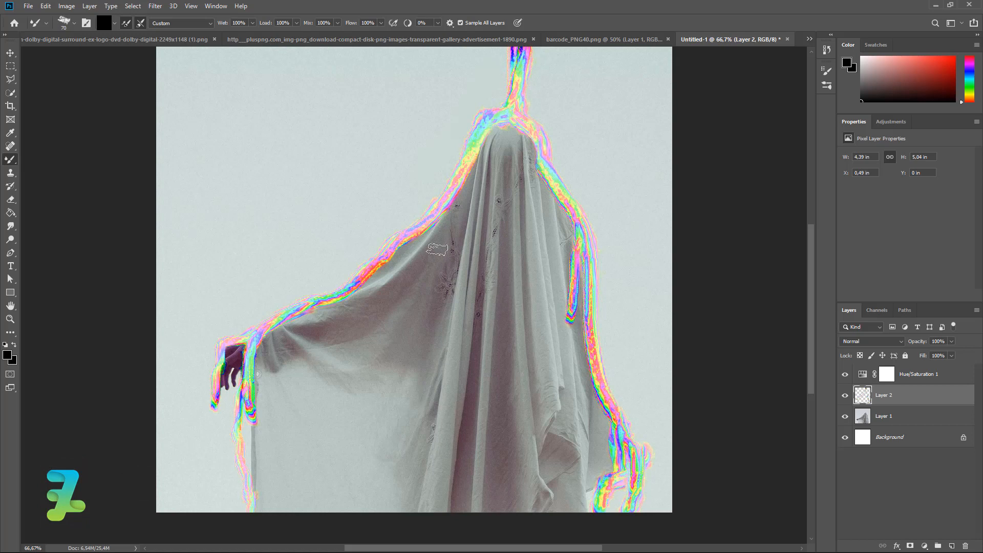
left_click_drag(403, 247, 376, 305)
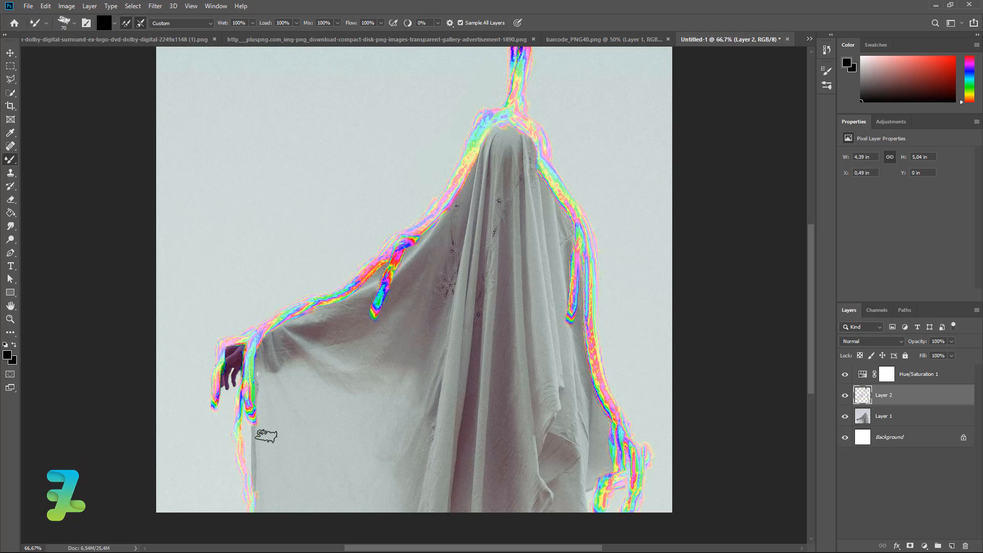
- Blend rainbow streaks up the neck to the top edge and down both sides of the head
scroll(494, 215, "up", 4)
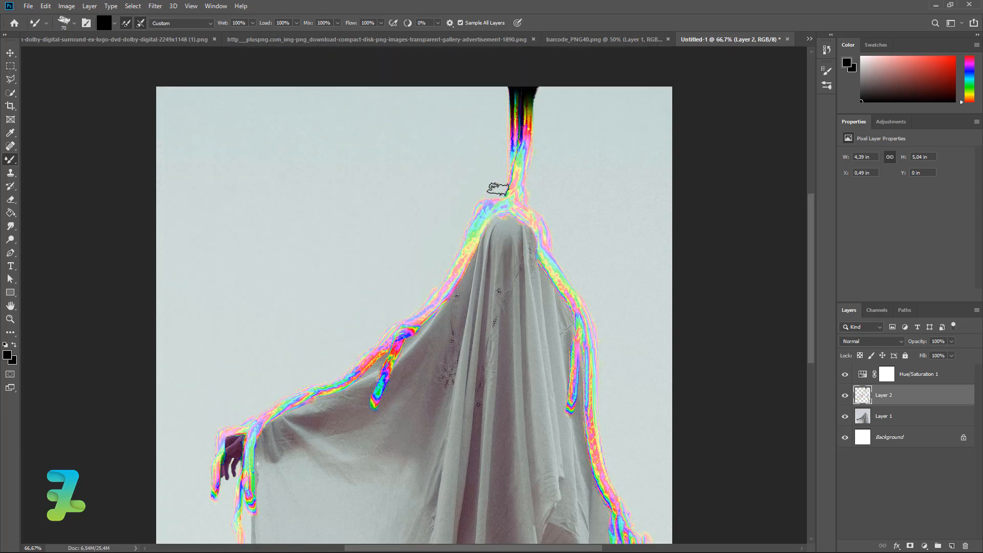
mouse_move(504, 187)
left_mouse_down()
mouse_move(496, 162)
mouse_move(507, 93)
left_mouse_up()
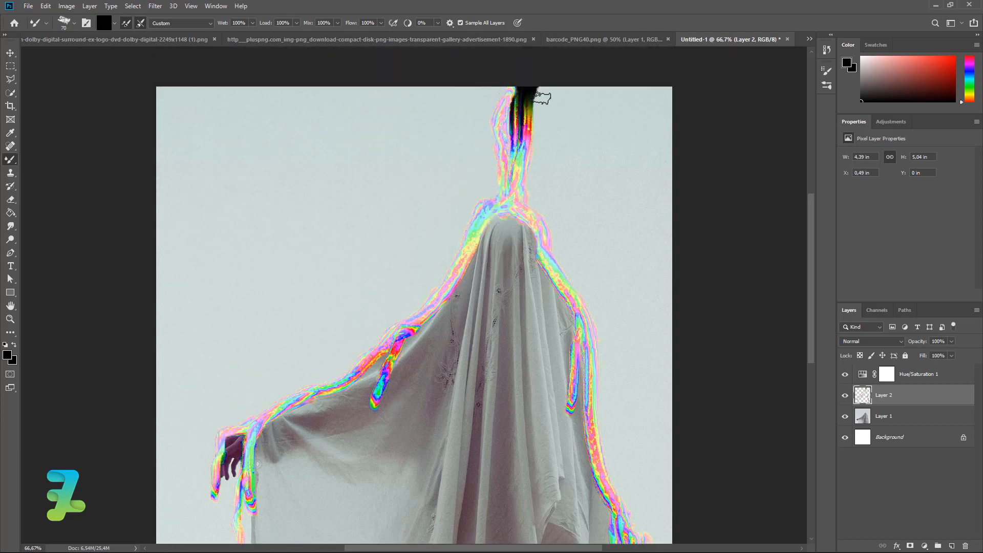
mouse_move(590, 84)
left_mouse_down()
mouse_move(546, 102)
mouse_move(516, 200)
mouse_move(543, 92)
mouse_move(497, 168)
mouse_move(502, 190)
mouse_move(498, 155)
mouse_move(465, 105)
left_mouse_up()
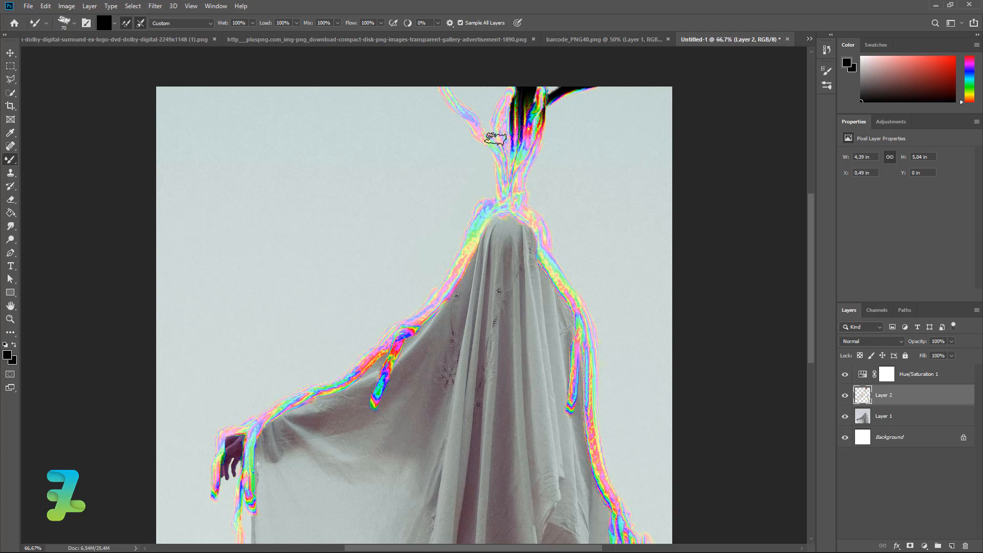
left_click_drag(495, 139, 484, 88)
mouse_move(501, 145)
left_mouse_down()
mouse_move(482, 94)
mouse_move(481, 122)
mouse_move(442, 81)
mouse_move(482, 101)
left_mouse_up()
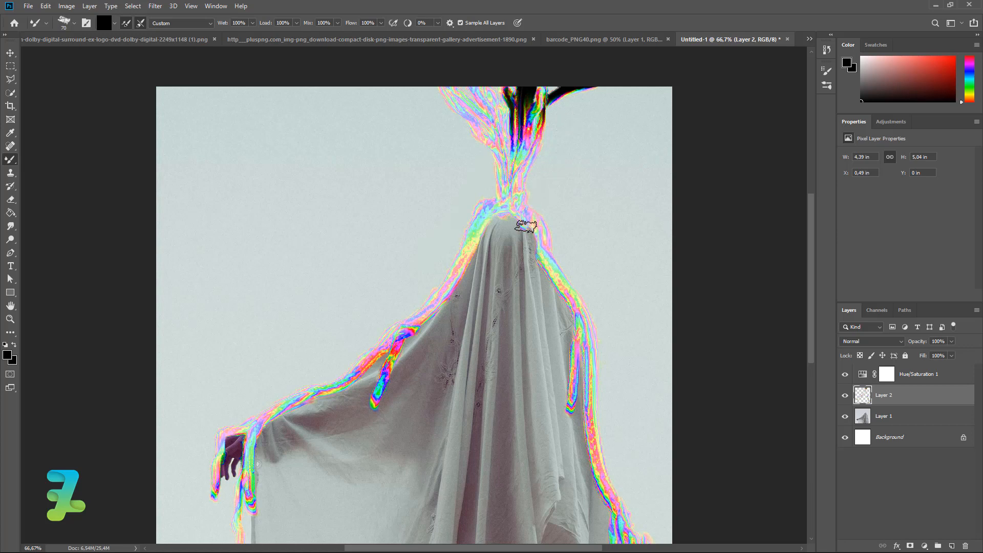
mouse_move(526, 226)
left_mouse_down()
mouse_move(569, 342)
mouse_move(569, 385)
mouse_move(551, 431)
left_mouse_up()
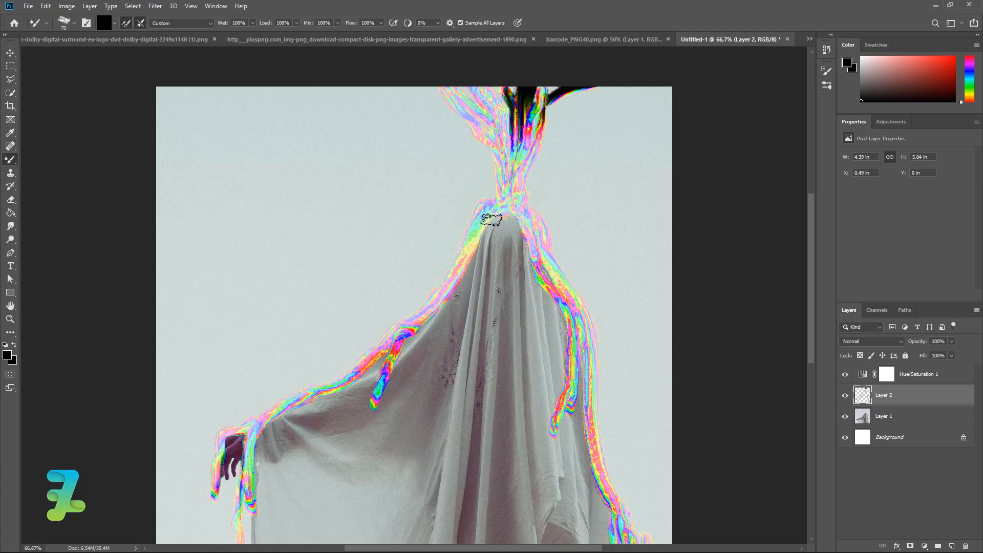
mouse_move(491, 219)
left_mouse_down()
mouse_move(459, 300)
mouse_move(451, 399)
left_mouse_up()
scroll(449, 396, "down", 3)
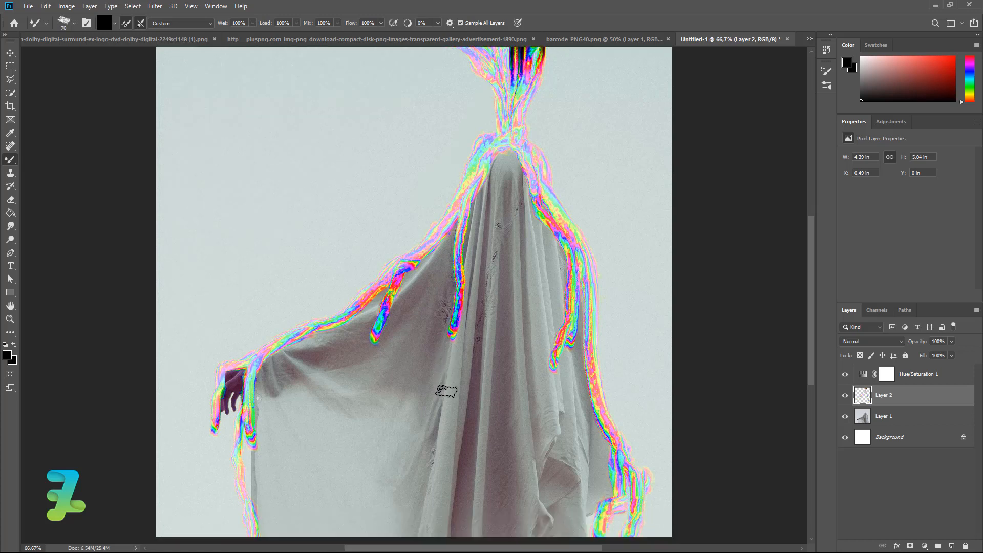
scroll(436, 420, "up", 2)
key("ctrl+minus")
key("ctrl+minus")
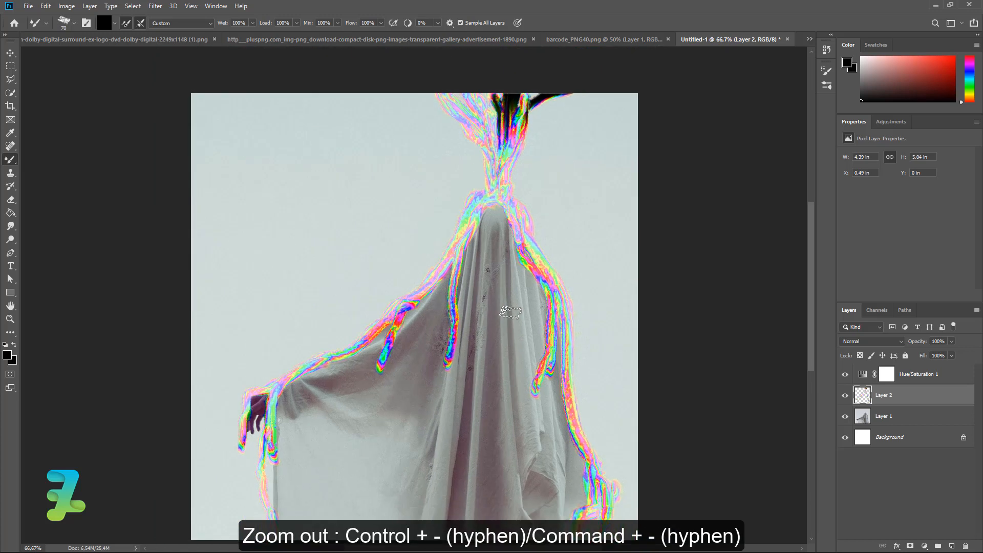
key("ctrl+plus")
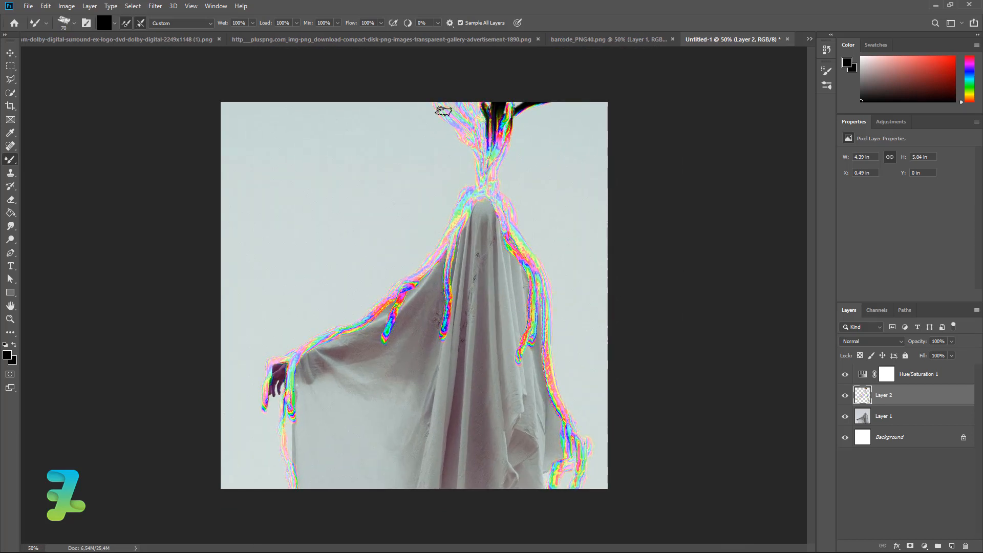
- Apply the Oil Paint filter to Layer 2 with Stylization 4,2, Cleanliness 8,6 and Scale 0,4
left_click(155, 6)
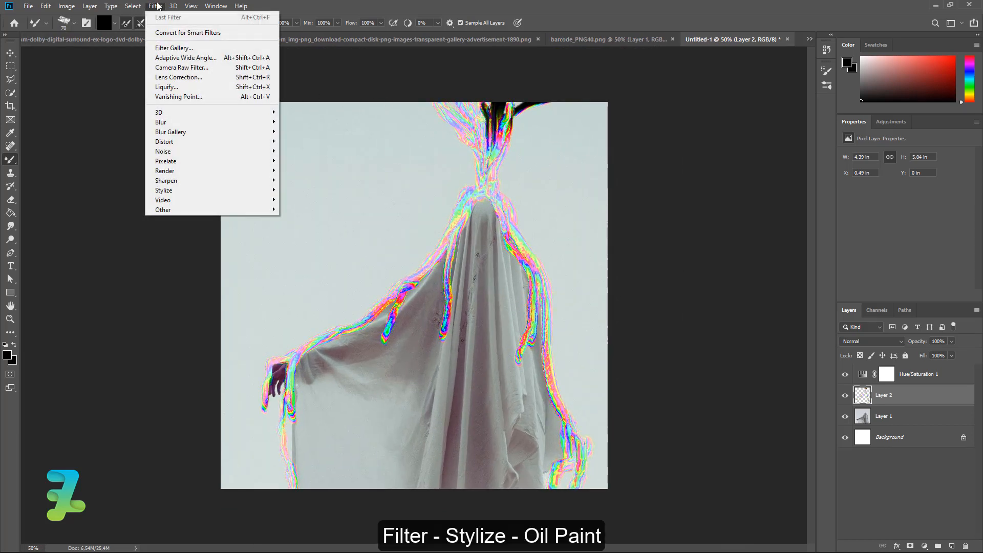
mouse_move(250, 193)
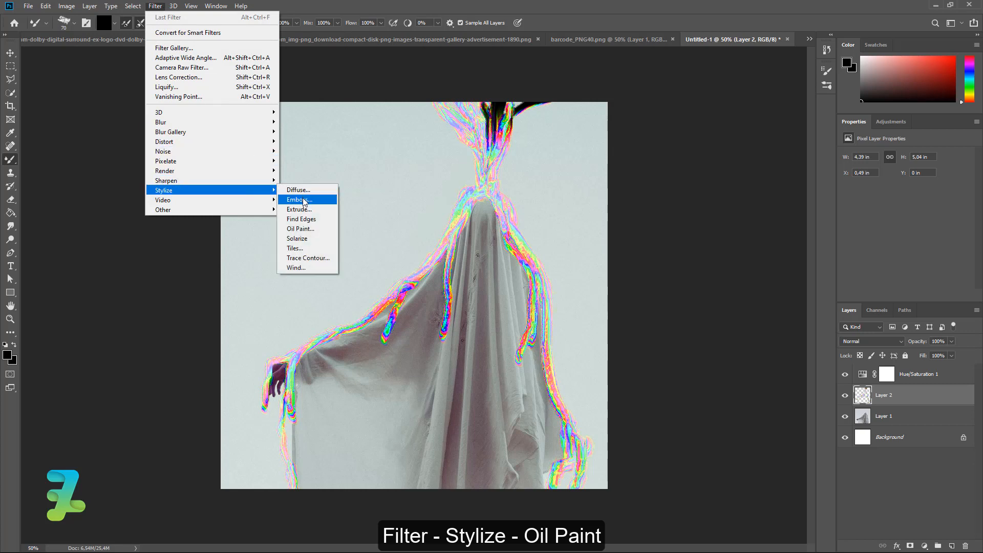
left_click(307, 229)
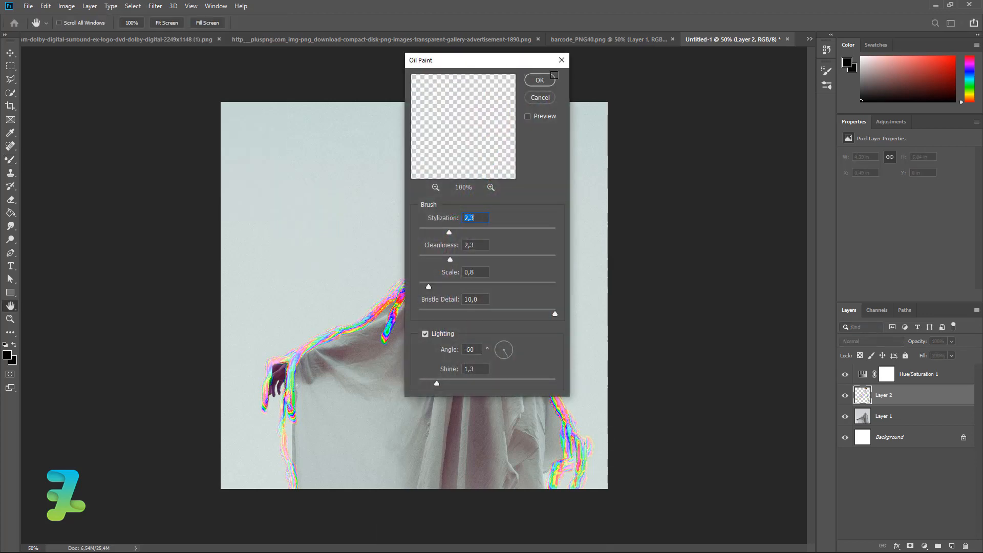
mouse_move(476, 67)
left_mouse_down()
mouse_move(576, 75)
mouse_move(678, 106)
left_mouse_up()
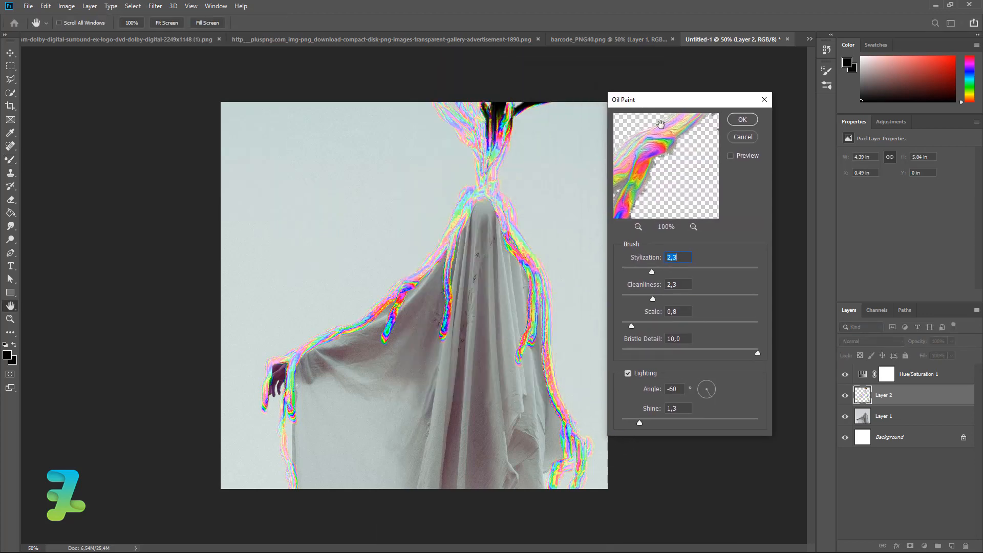
left_click_drag(652, 271, 700, 297)
mouse_move(634, 325)
left_mouse_down()
mouse_move(719, 324)
mouse_move(626, 327)
left_mouse_up()
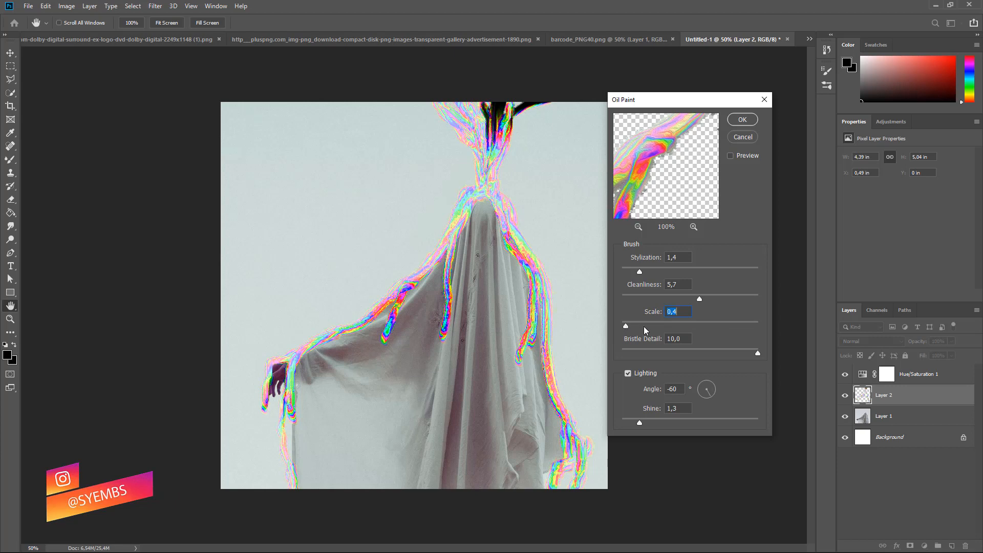
left_click(726, 304)
left_click(635, 300)
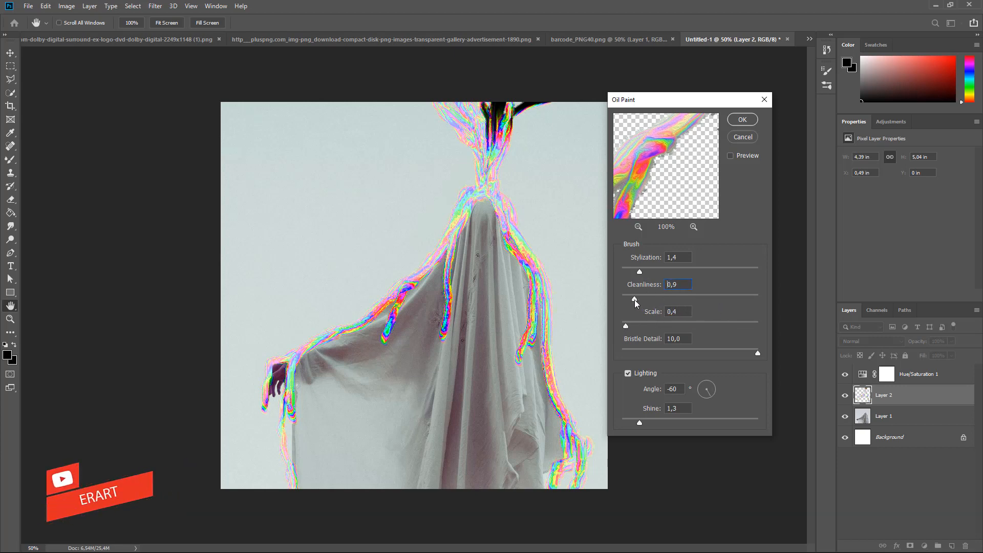
left_click(740, 300)
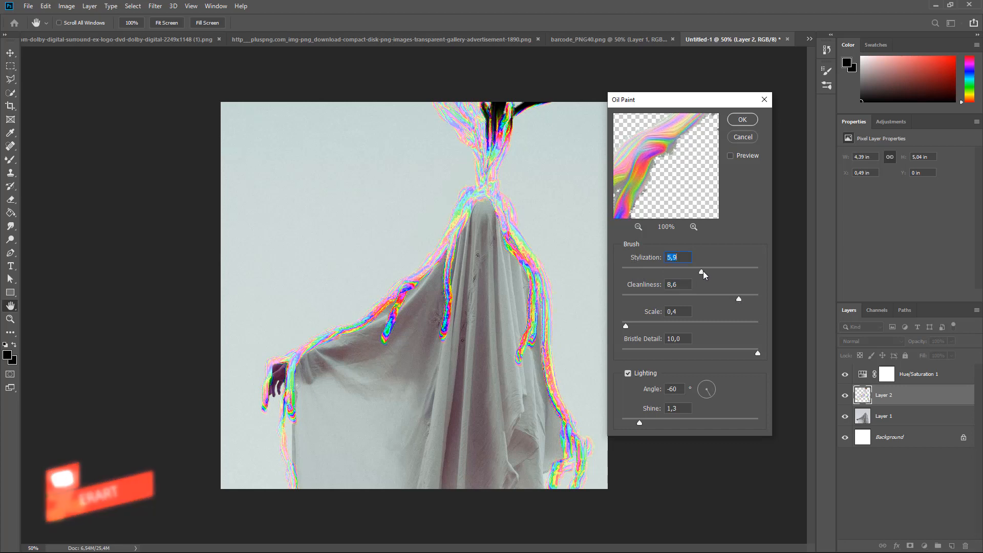
left_click_drag(702, 271, 678, 272)
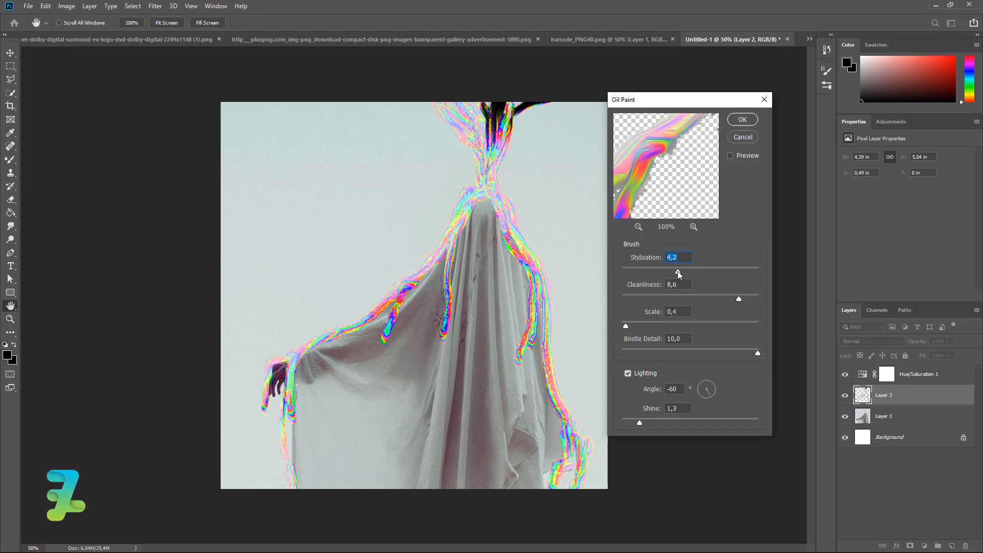
left_click(744, 119)
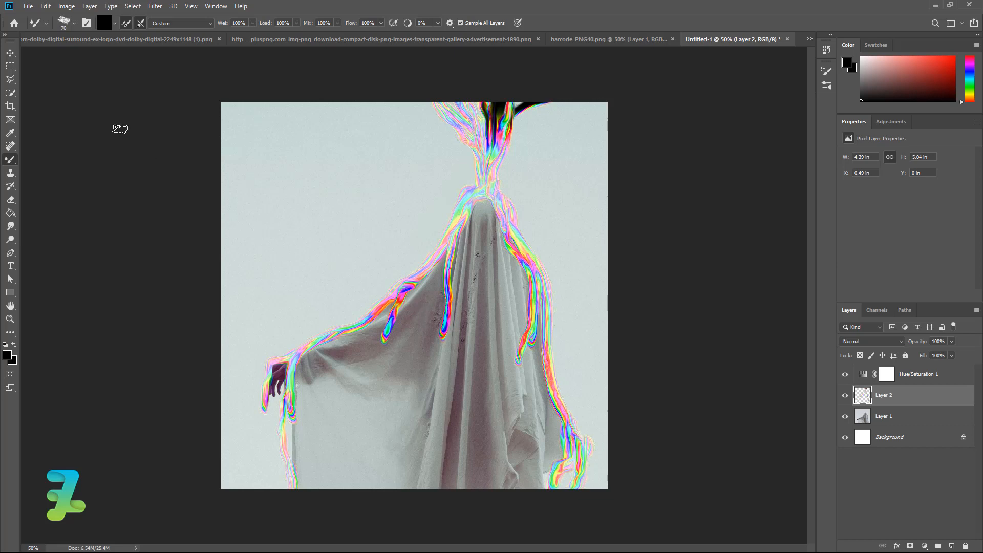
- Type SIMPLE in black Techno Hideo near the poster's top-left and commit it
left_click(10, 53)
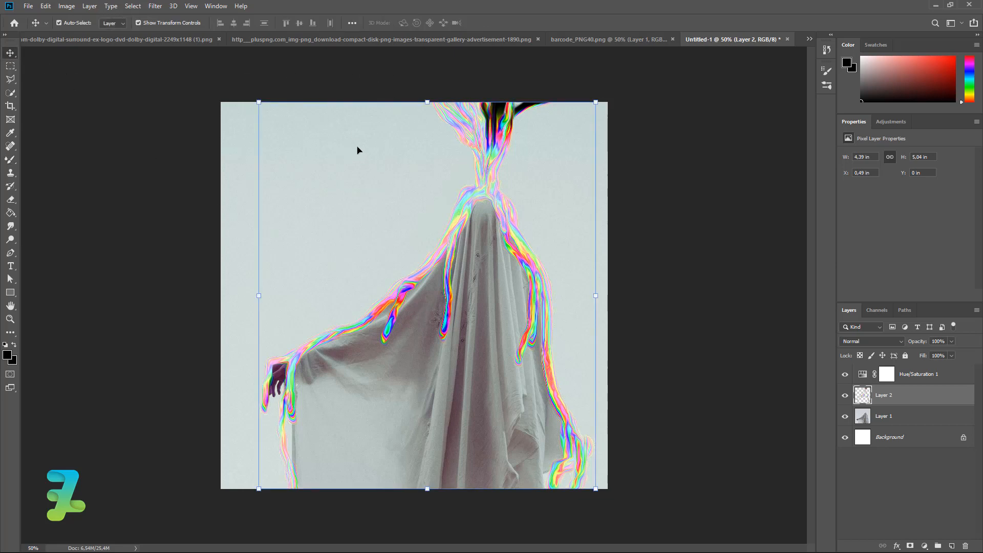
left_click(10, 266)
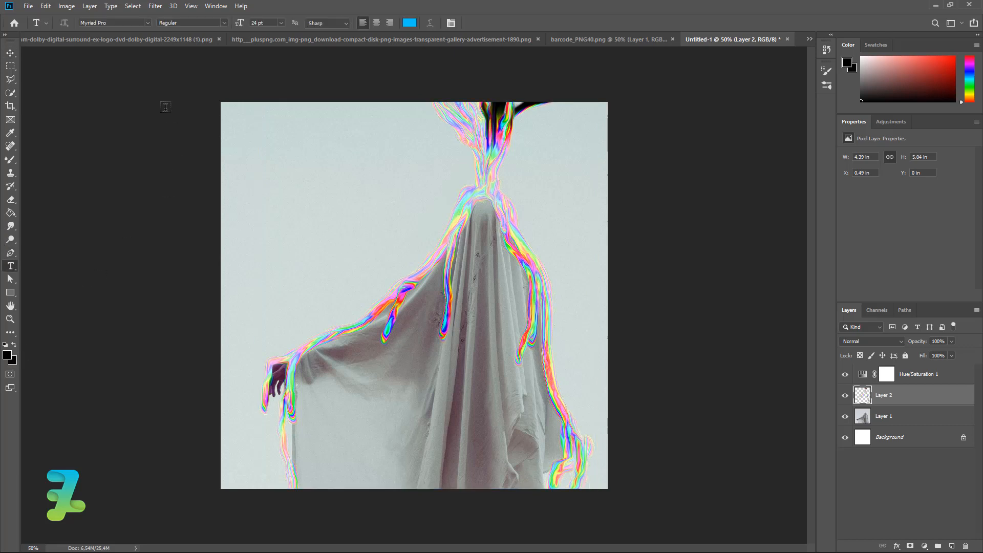
left_click(147, 23)
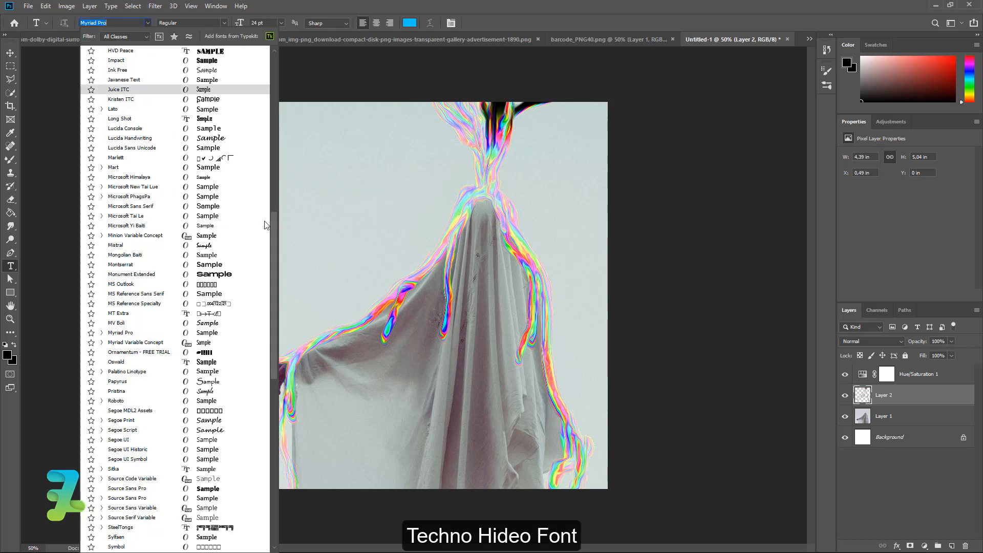
scroll(274, 222, "up", 10)
scroll(272, 48, "up", 5)
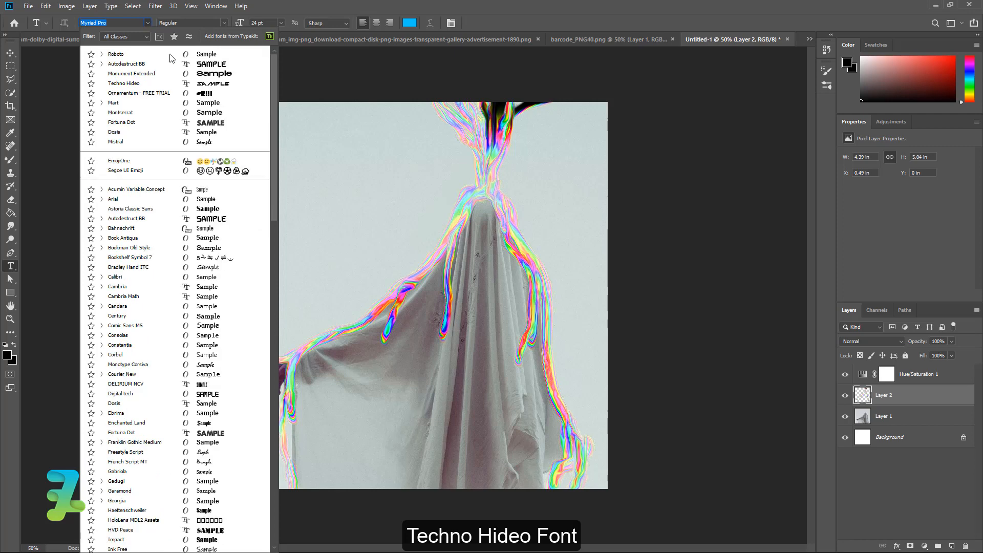
left_click(151, 85)
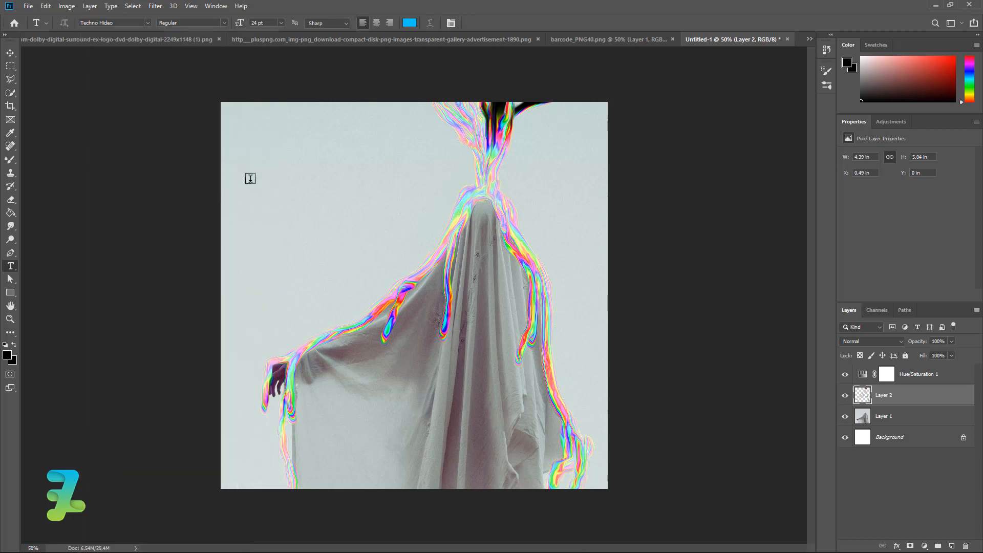
left_click(266, 162)
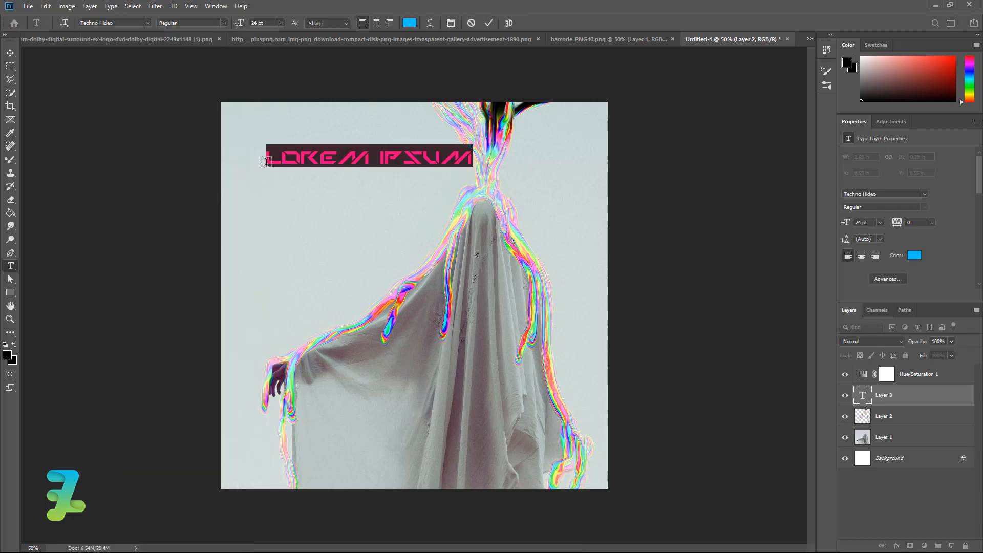
type("SIMPLE")
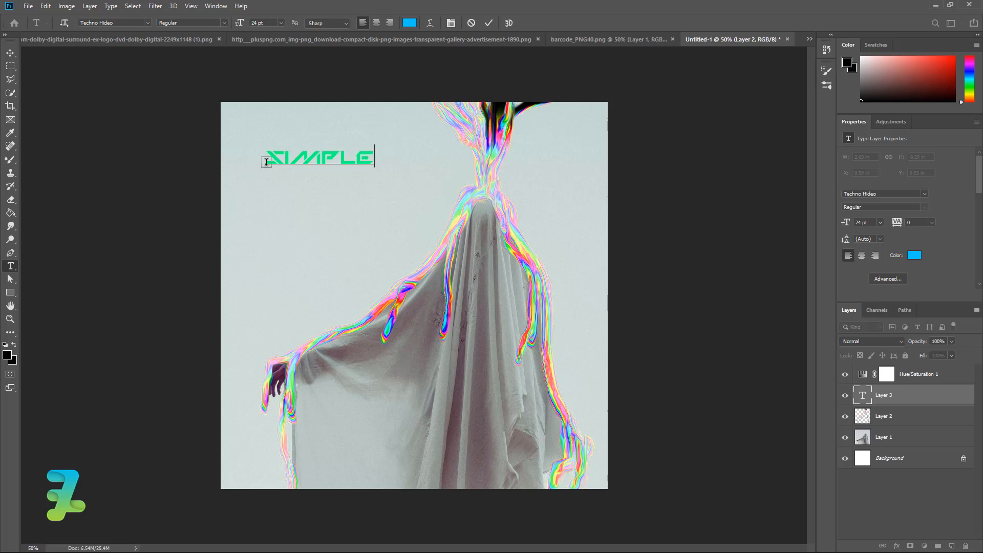
key("ctrl+a")
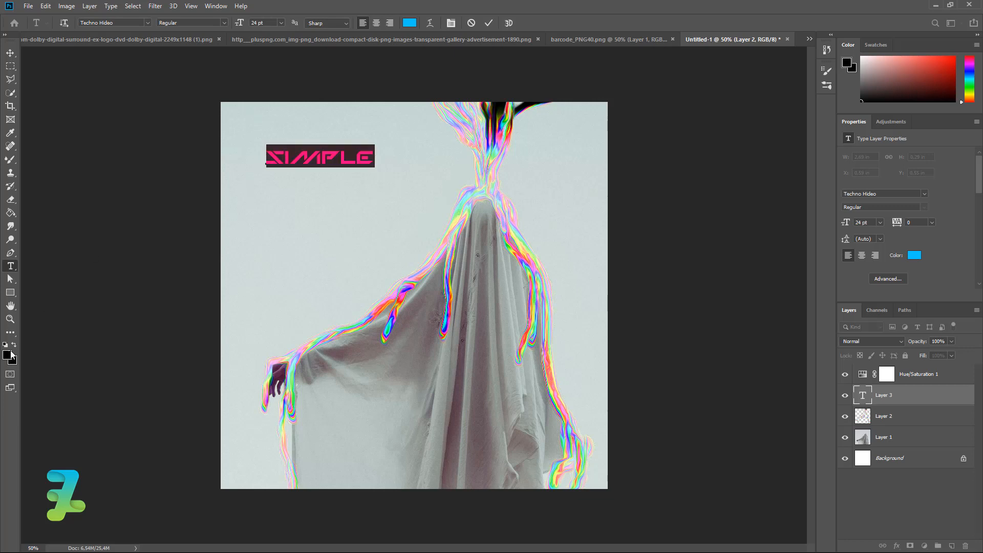
left_click(15, 347)
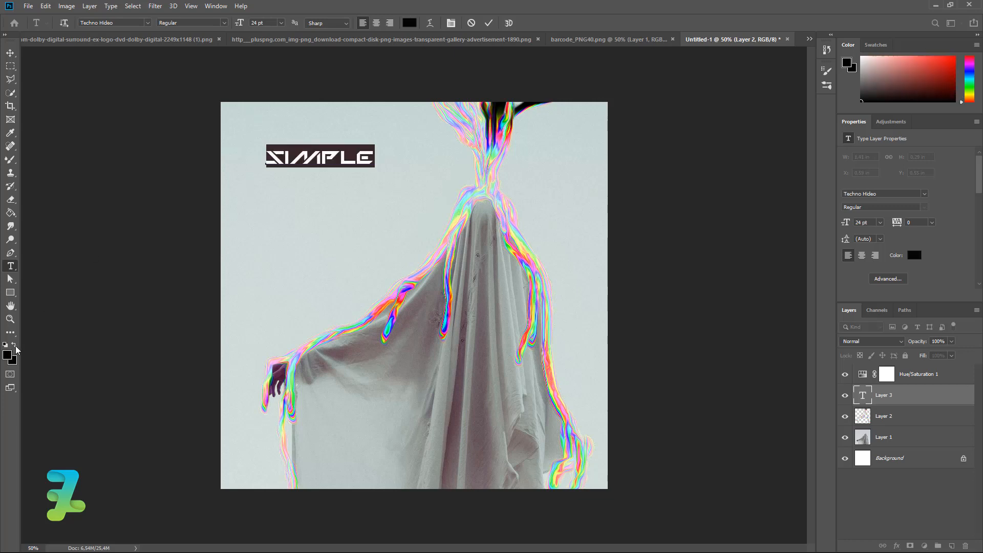
left_click(10, 52)
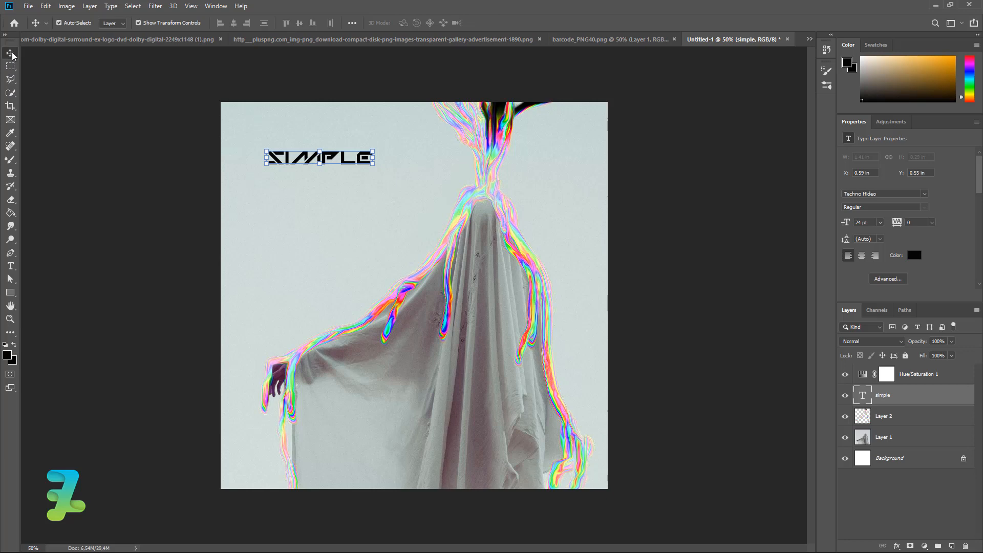
- Scale the SIMPLE title to 176.80% (about 42,43 pt) and place it at the upper left
left_click(311, 176)
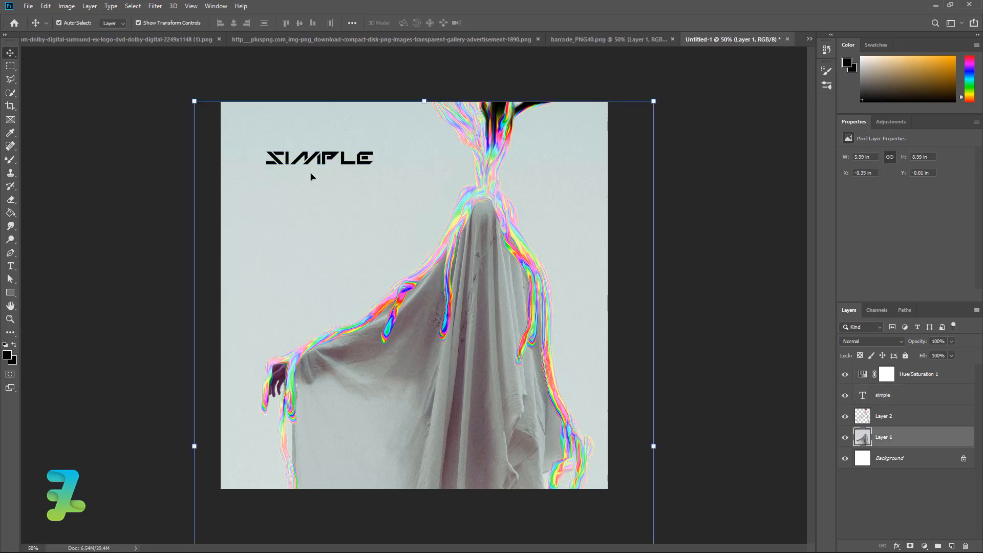
left_click(864, 396)
key("ctrl+t")
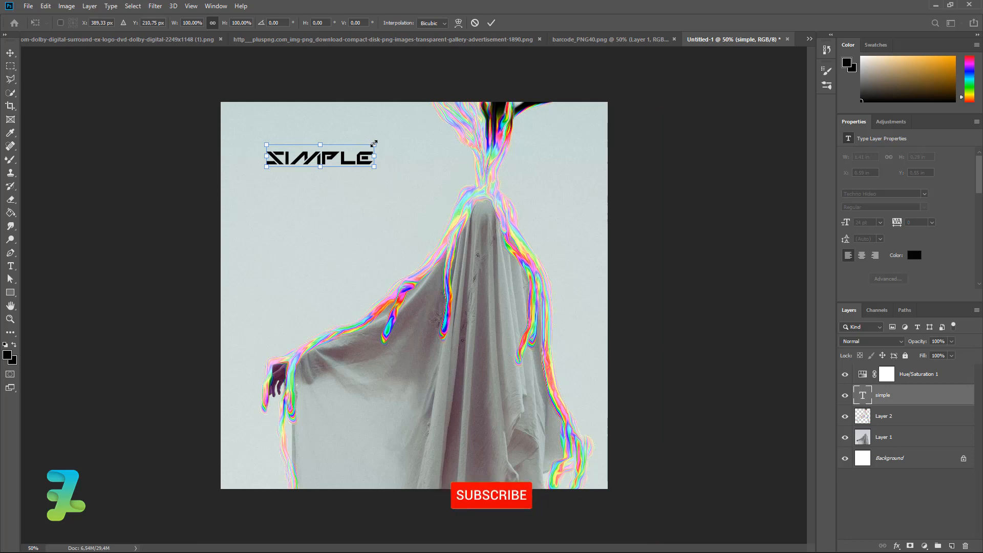
left_click_drag(374, 144, 423, 135)
left_click_drag(342, 160, 367, 178)
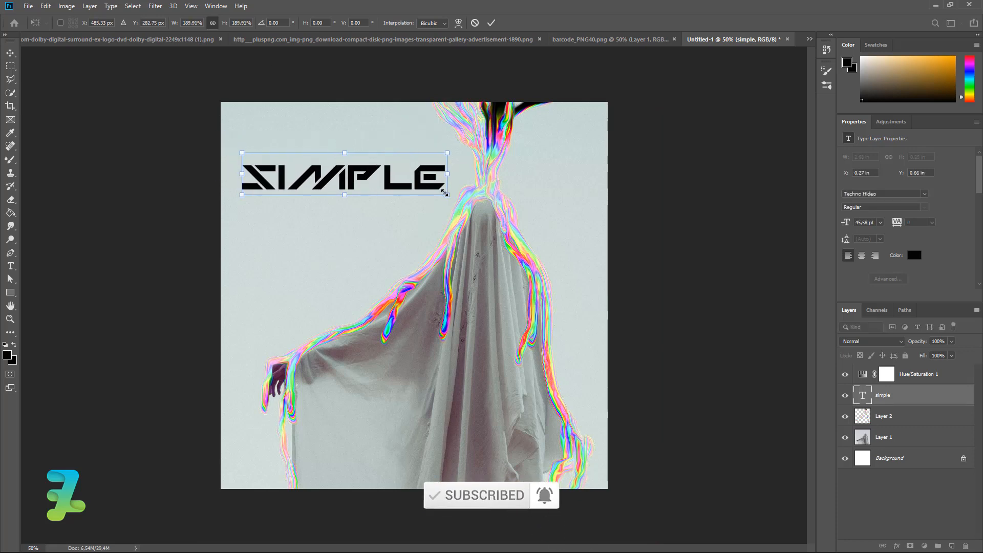
left_click_drag(445, 193, 396, 162)
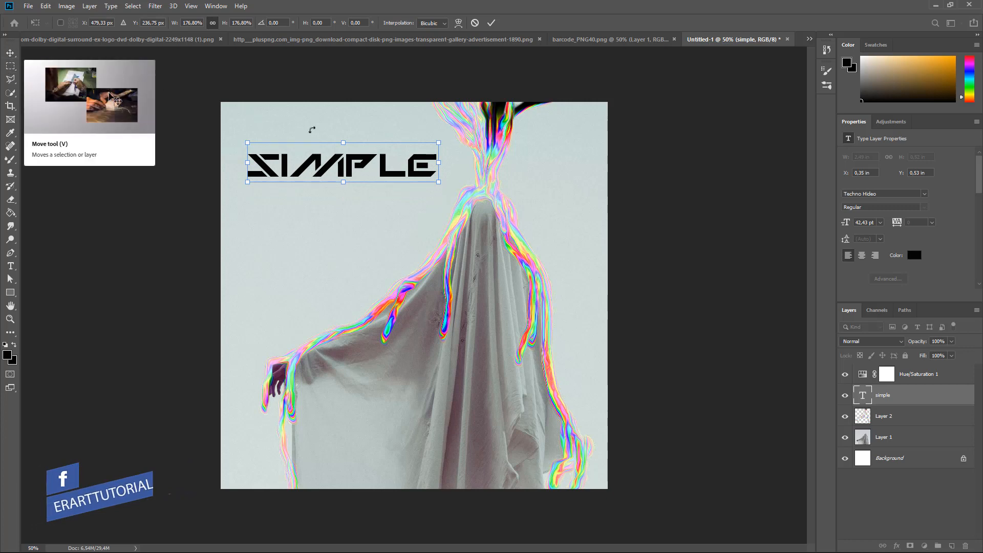
key("Return")
left_click(112, 211)
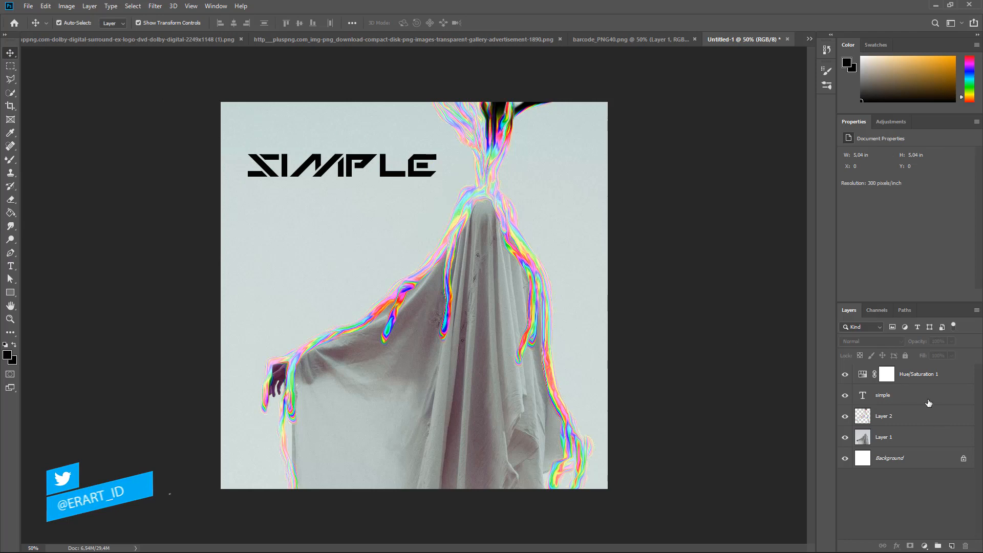
- Type COLOR SPLASH EFFECT in Monument Extended just below the SIMPLE title
left_click(12, 268)
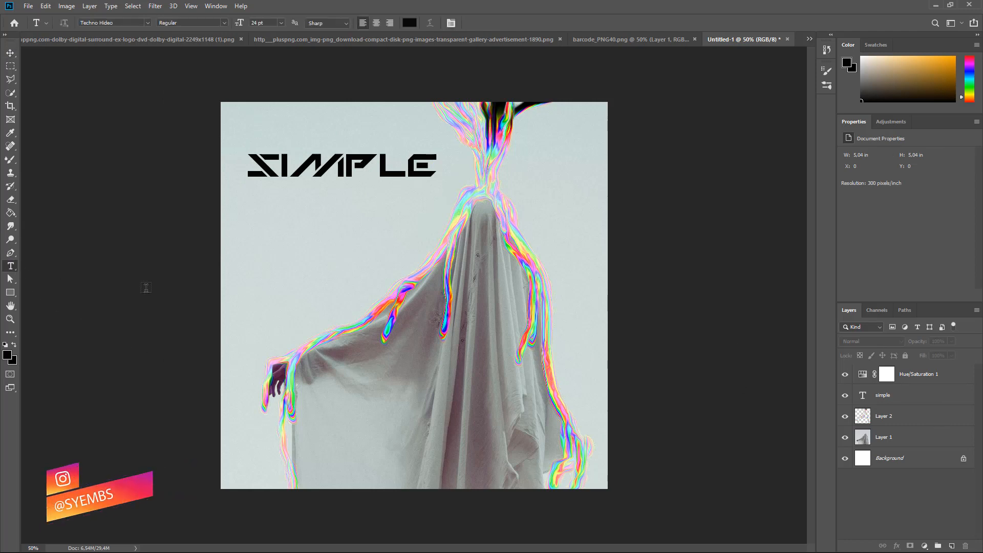
left_click(147, 23)
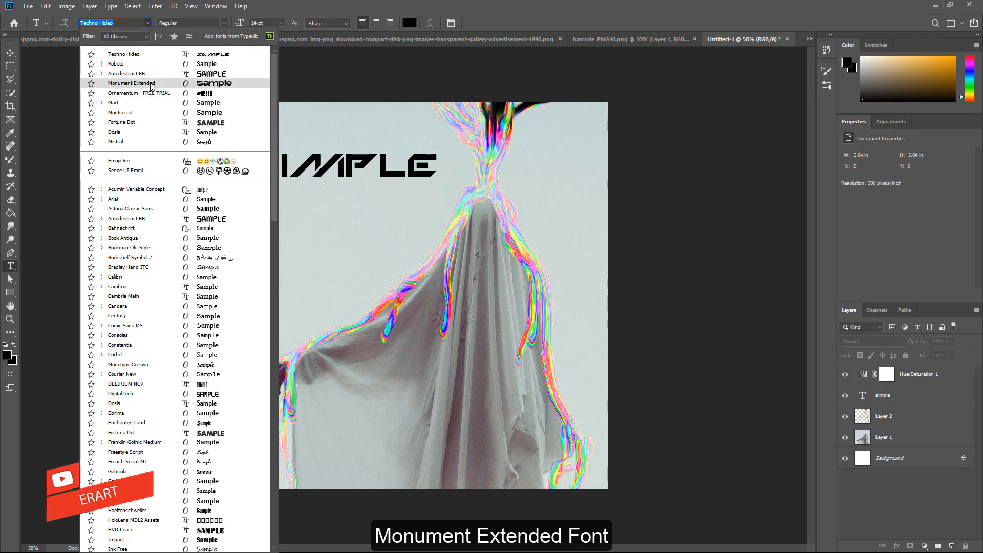
left_click(132, 83)
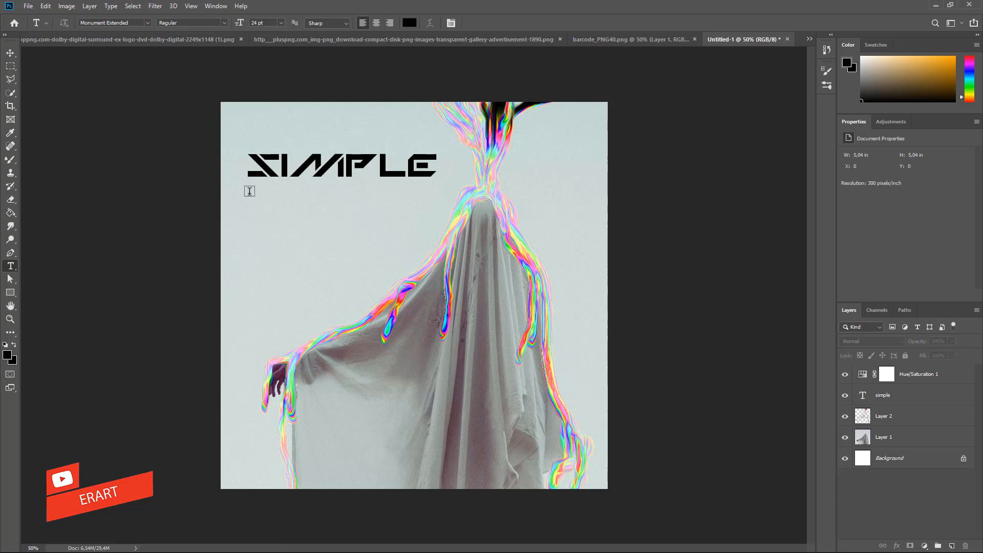
left_click(247, 192)
type("x")
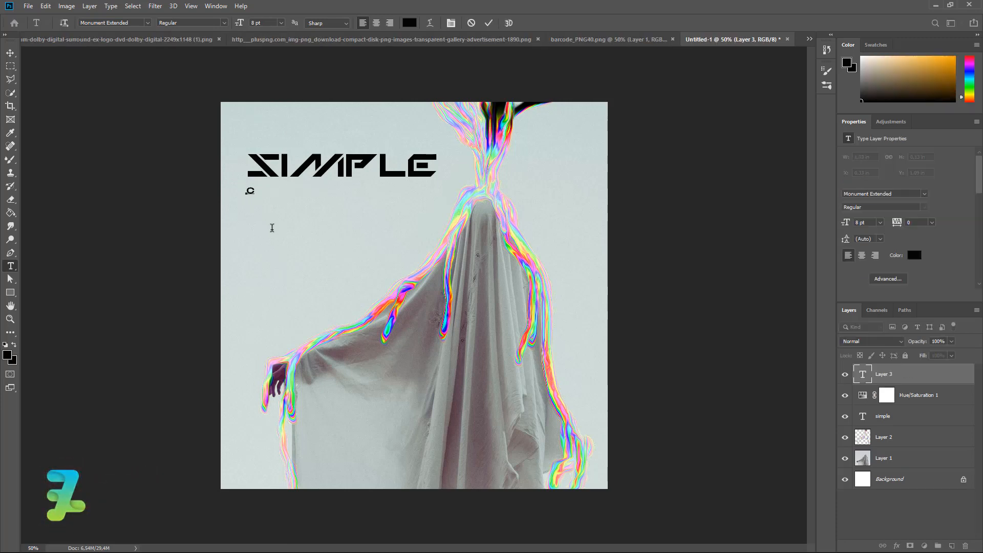
type("COLOR SPLASH EFFECT")
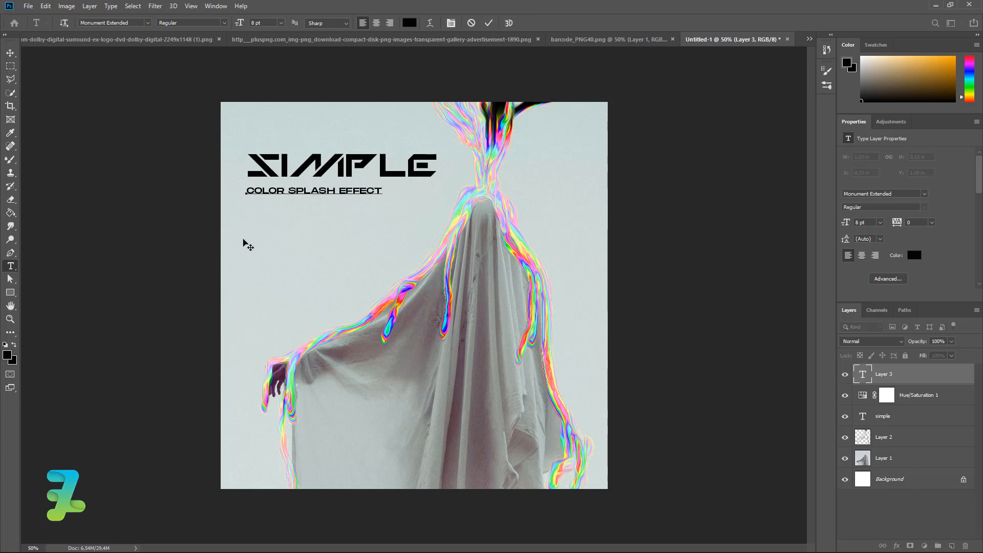
left_click(11, 53)
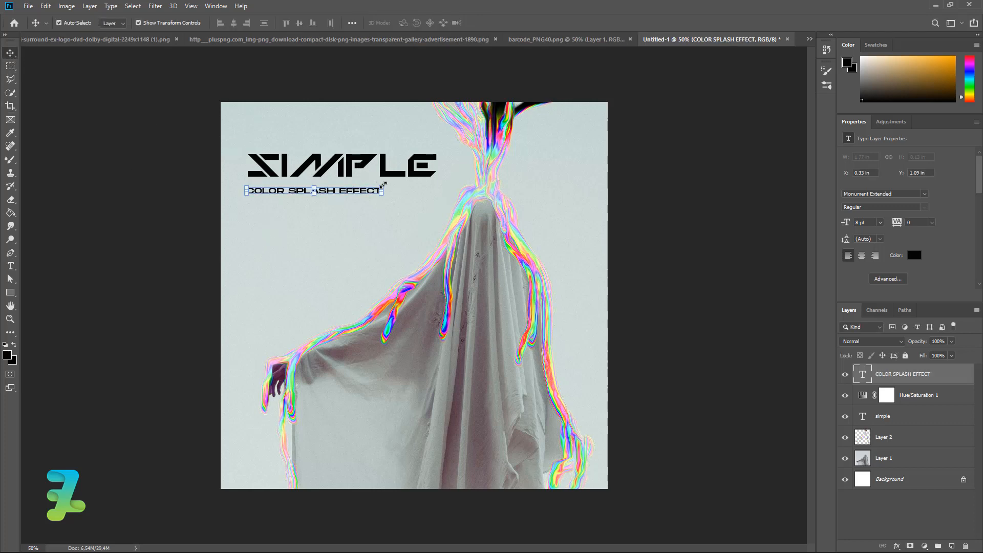
- Scale the subtitle to the title's width, about 11,36 pt, and nudge it up slightly
left_click_drag(384, 184, 440, 170)
key("Return")
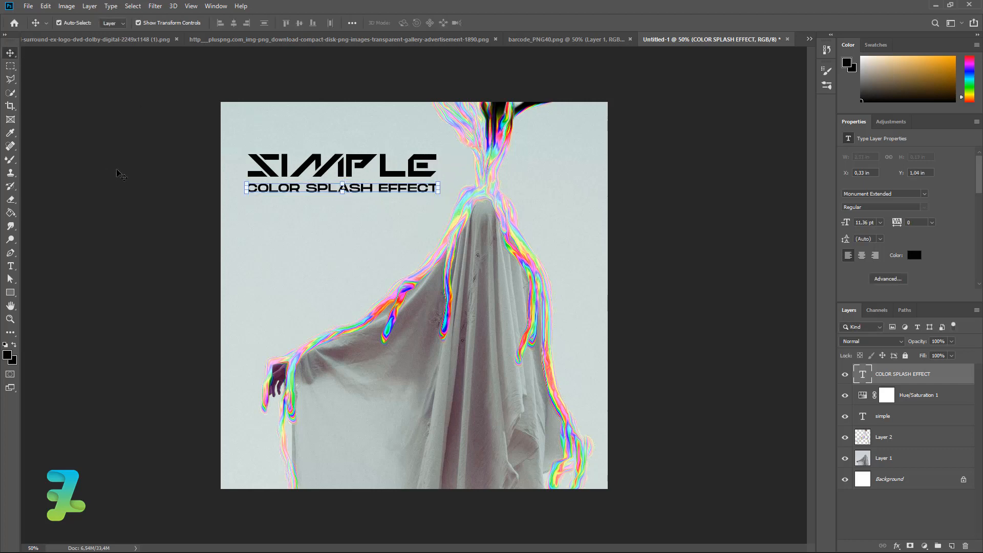
key("Up")
key("Up")
key("Up")
key("Up")
key("Up")
key("Up")
key("Up")
key("Up")
key("Up")
key("Up")
key("Up")
key("Up")
key("Up")
key("Up")
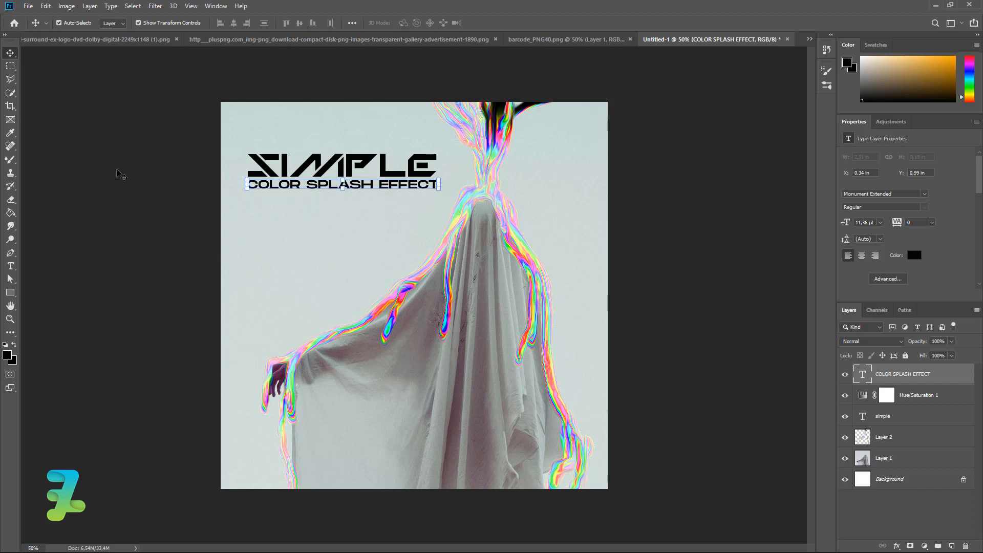
left_click(308, 249)
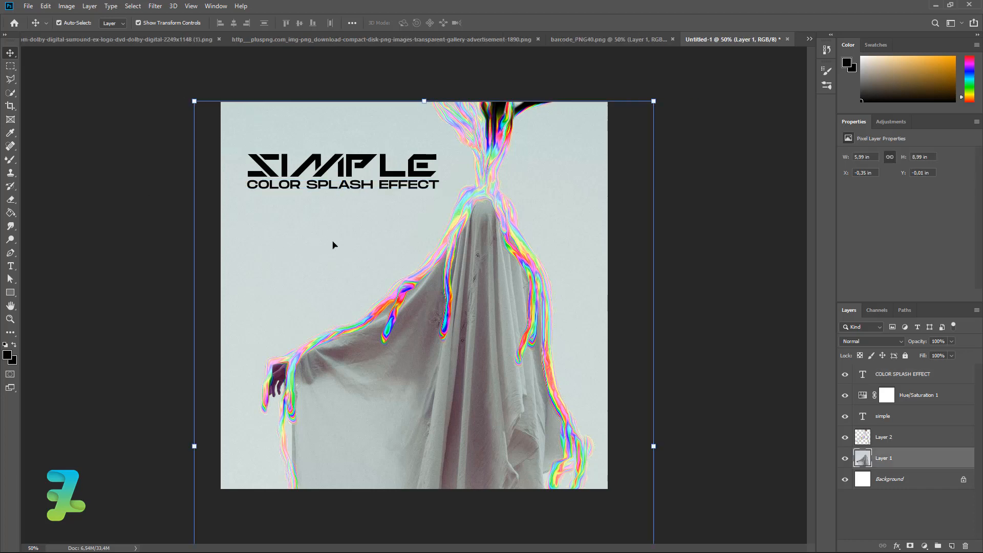
left_click(714, 219)
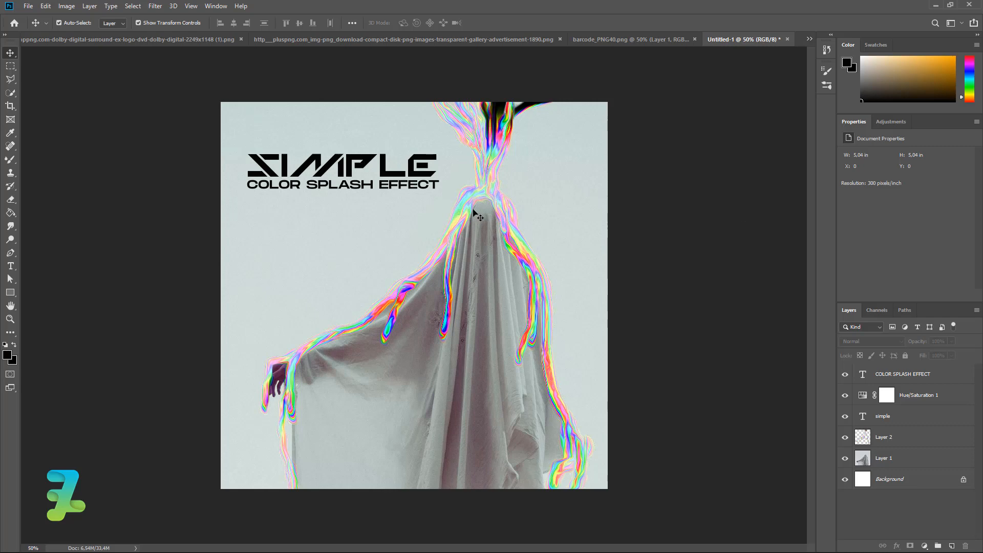
- Copy barcode_PNG40.png onto the poster, shrink it to about 20% and place it bottom-left
left_click(589, 37)
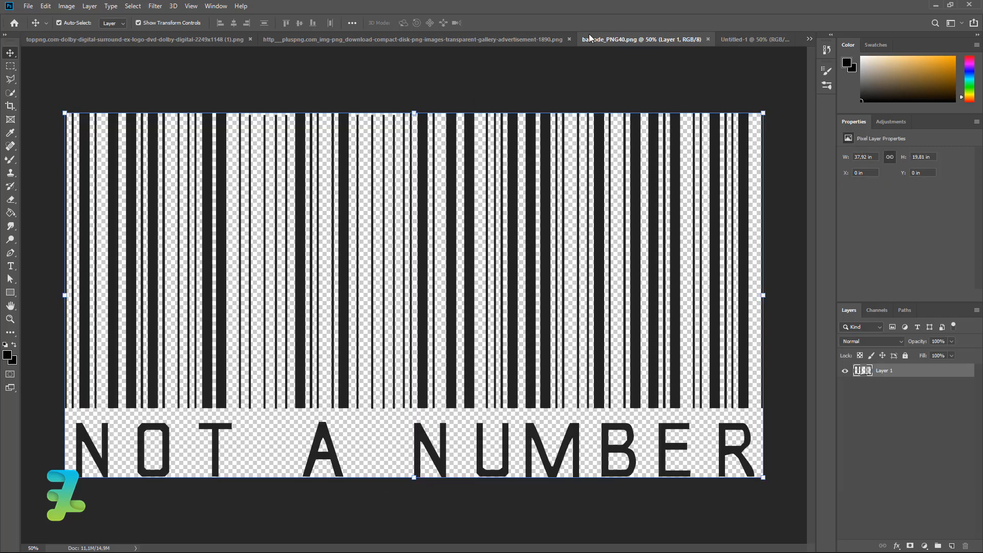
right_click(640, 38)
left_click(653, 81)
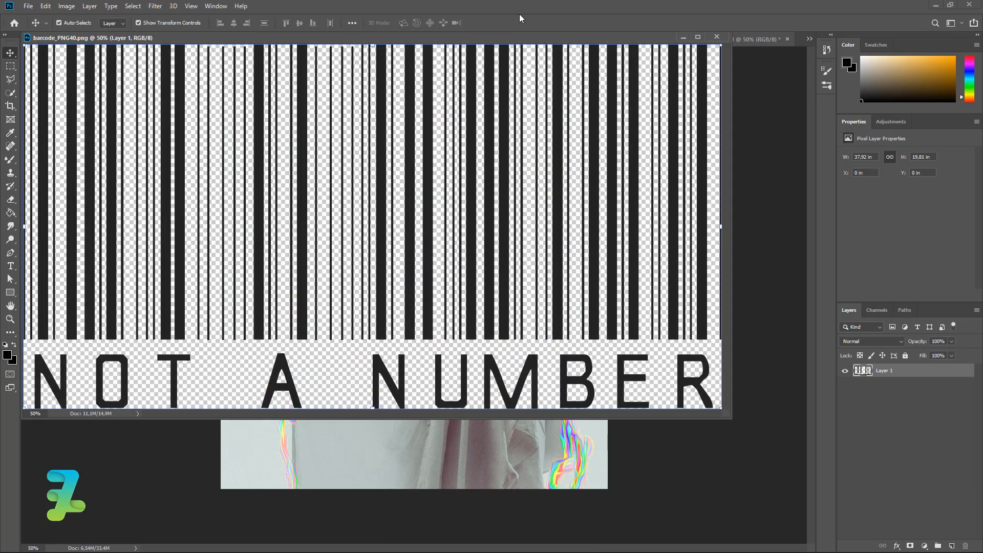
left_click_drag(519, 48, 398, 228)
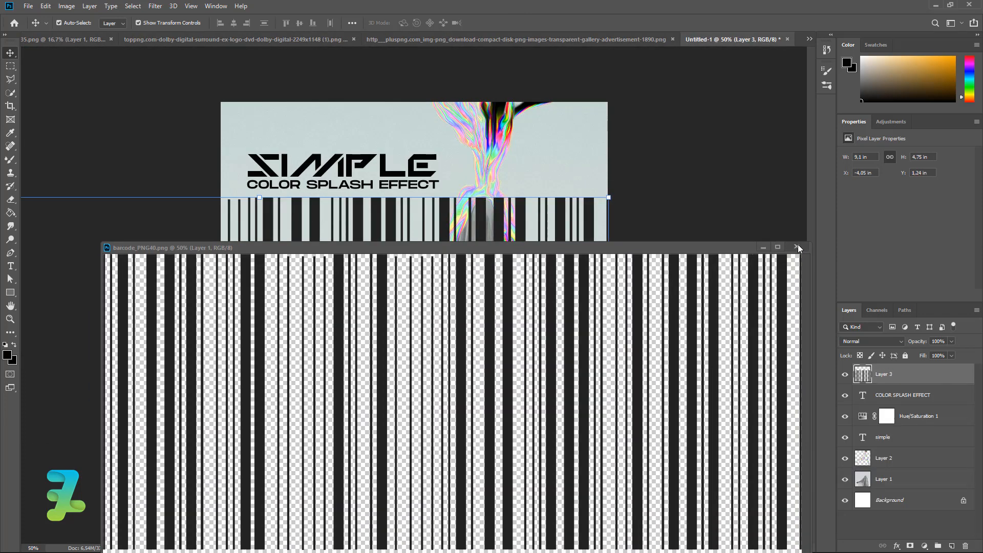
left_click(797, 247)
key("ctrl+t")
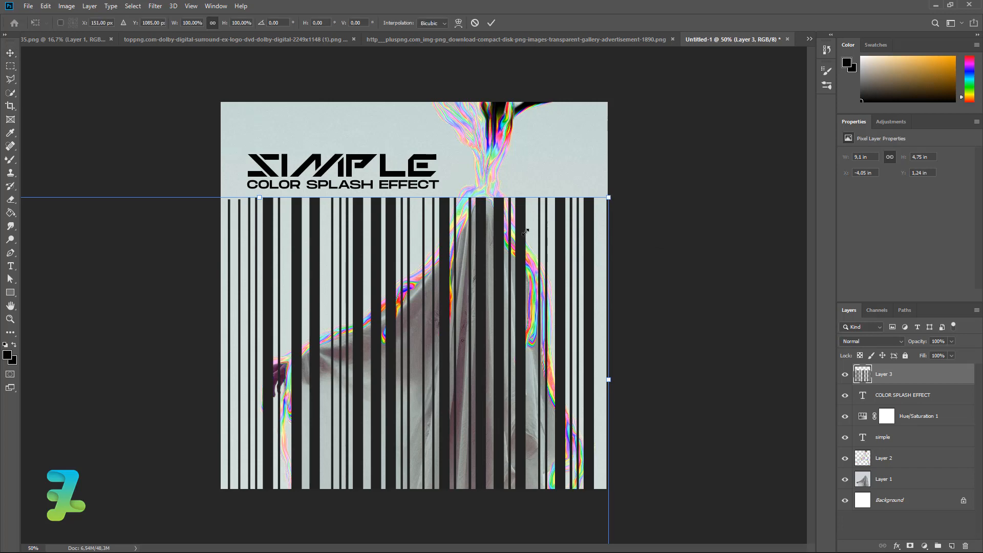
left_click_drag(526, 232, 295, 343)
left_click_drag(254, 387, 272, 463)
- Give the barcode layer a black Color Overlay sampled from the SIMPLE title
double_click(957, 378)
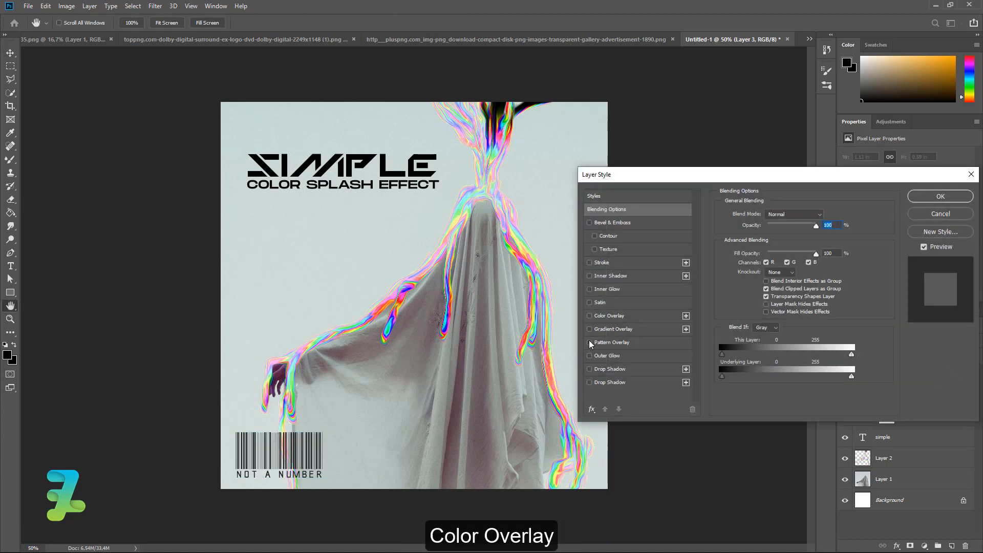
left_click(599, 316)
left_click(826, 216)
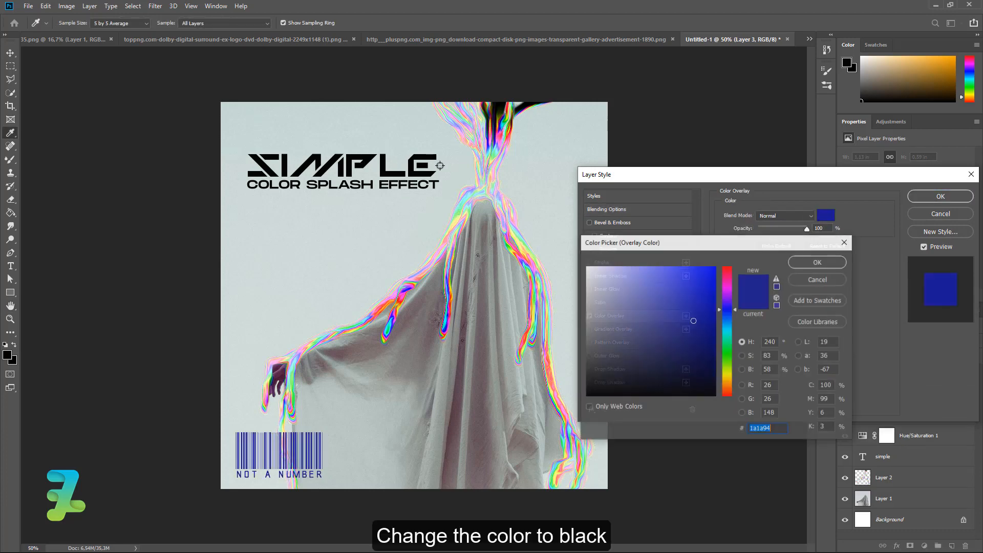
left_click(390, 176)
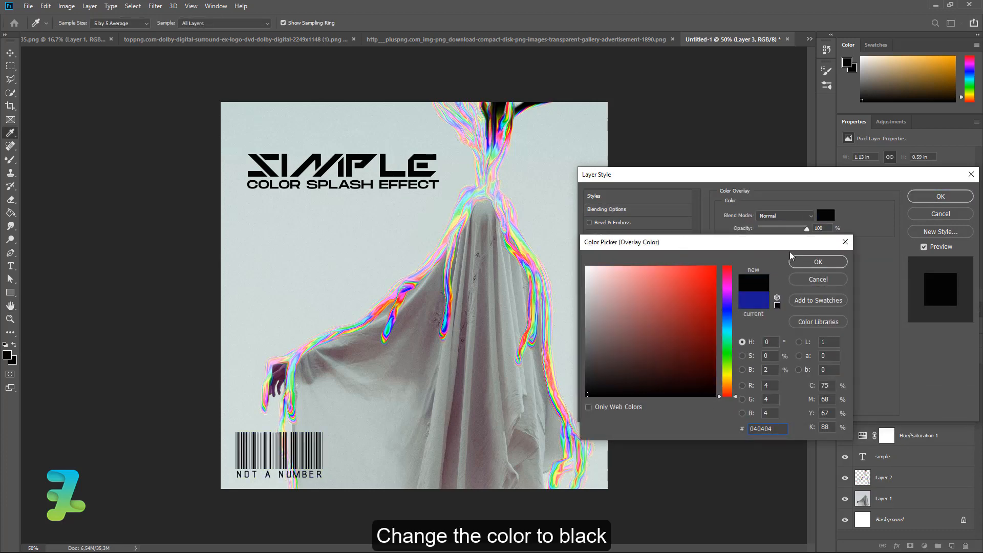
left_click(819, 262)
left_click(934, 198)
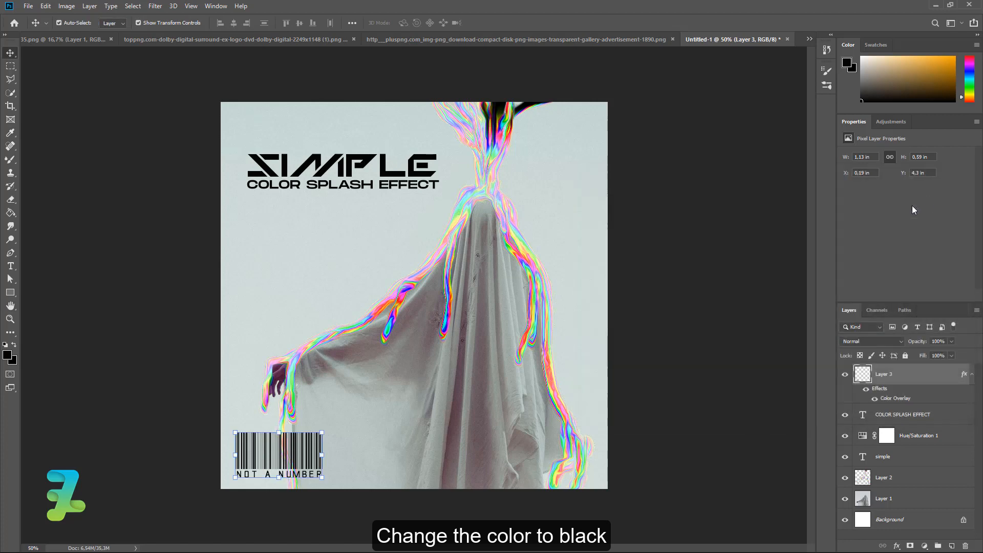
- Convert the CD logo to RGB, copy it into the poster, and close its source unsaved
left_click(460, 39)
right_click(459, 36)
left_click(486, 77)
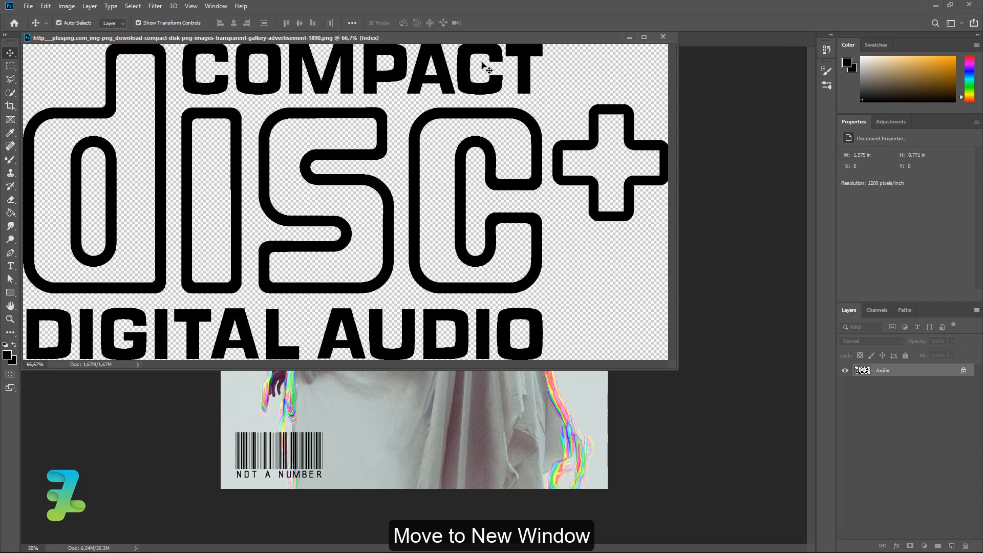
left_click_drag(478, 39, 552, 321)
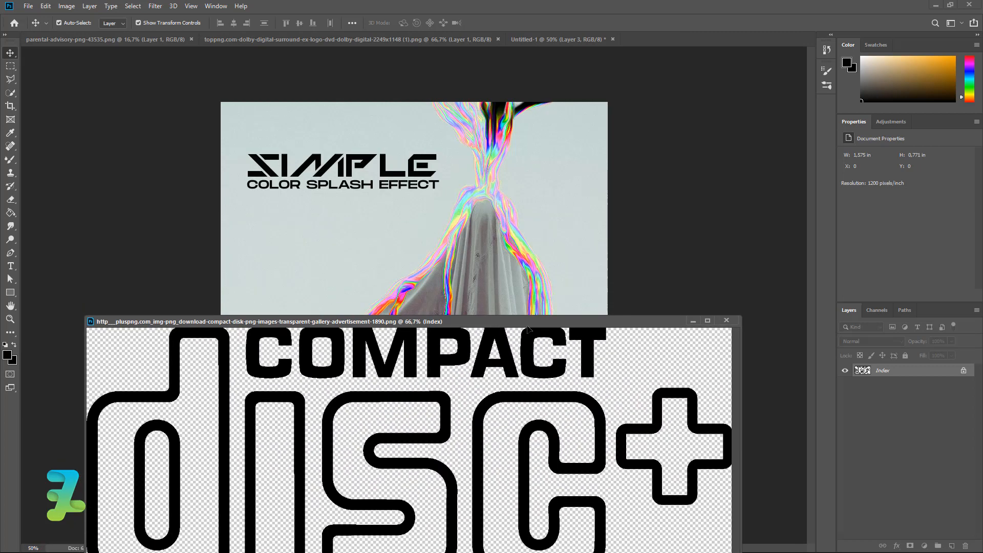
left_click(66, 7)
mouse_move(77, 17)
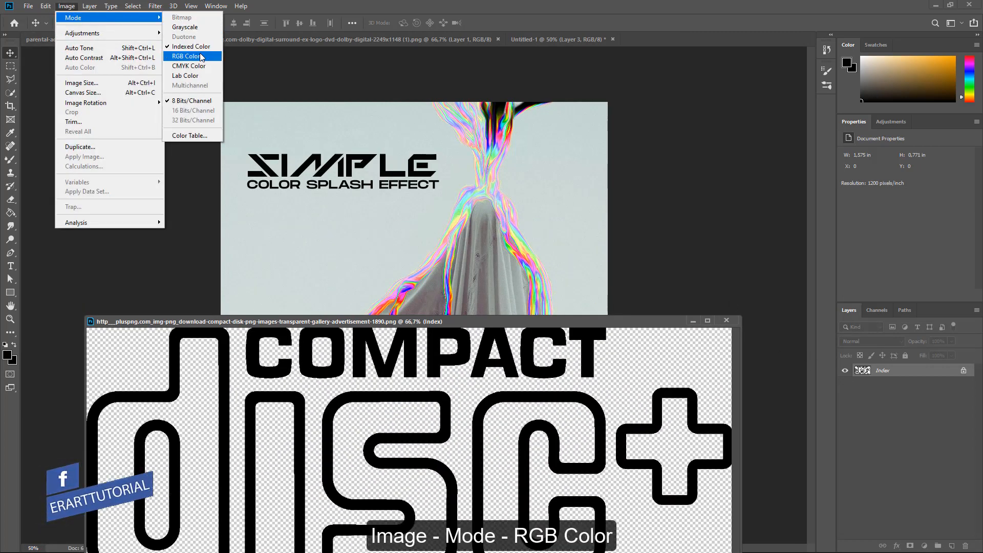
left_click(200, 57)
left_click_drag(863, 371, 513, 219)
key("ctrl+w")
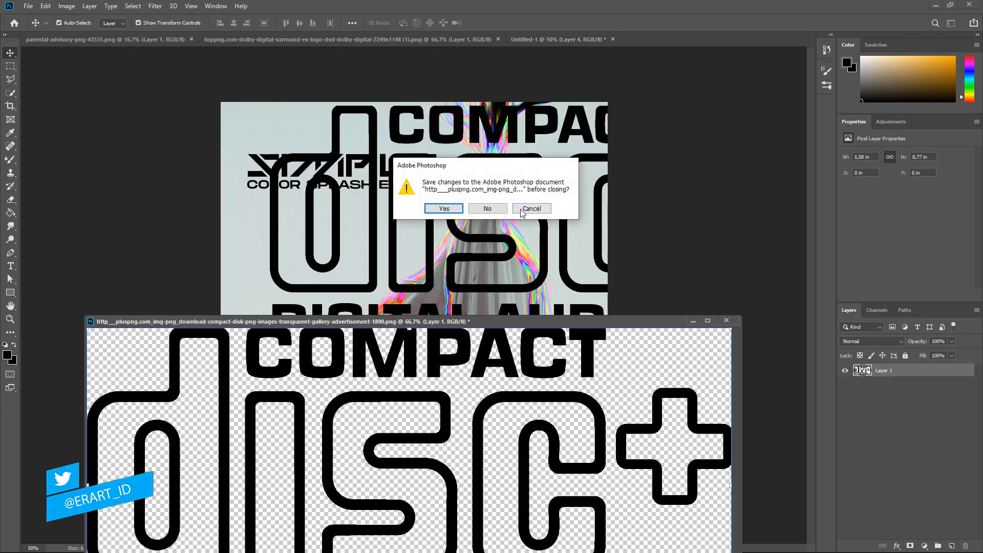
left_click(488, 209)
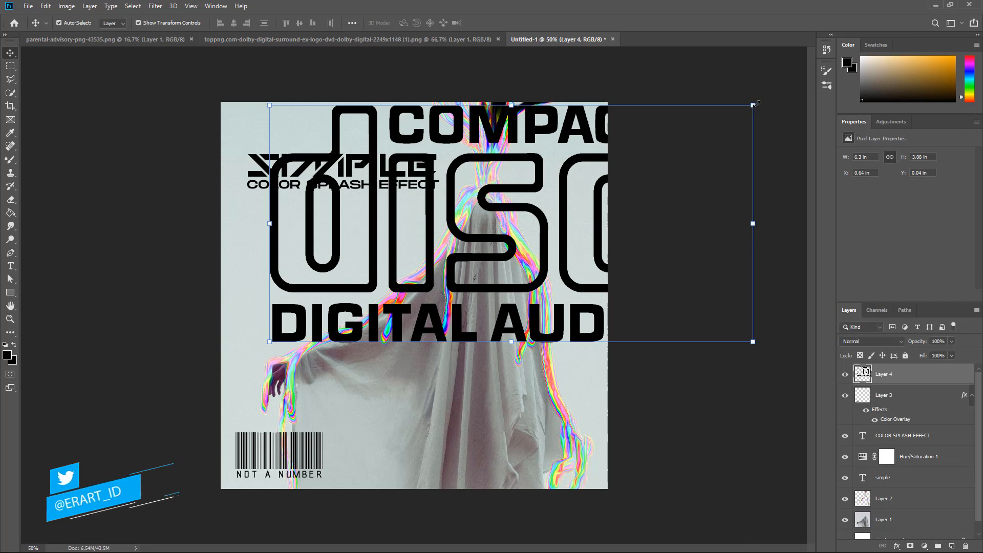
- Shrink the CD logo to about 9% and position it in the top-right corner
left_click_drag(753, 102, 292, 264)
left_click_drag(281, 335, 592, 117)
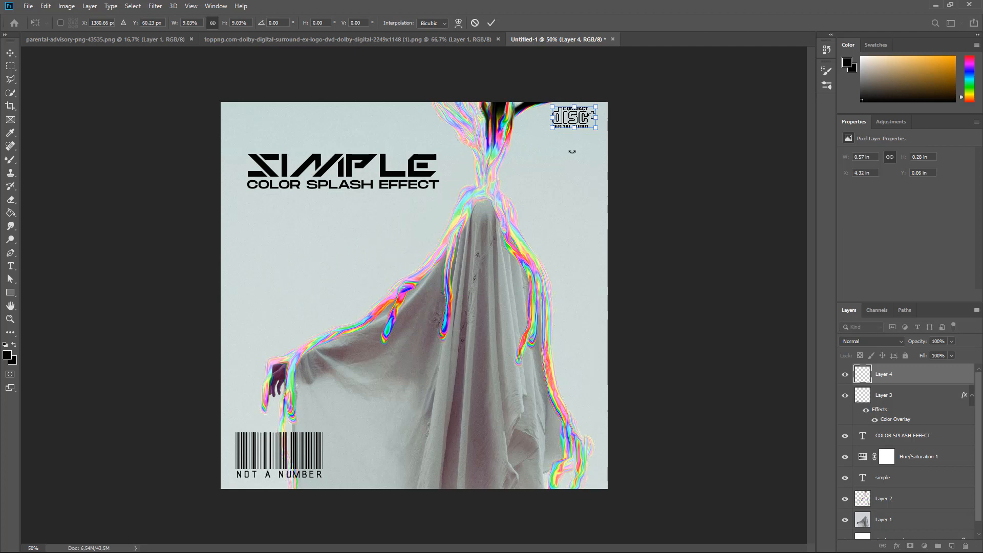
key("Down")
key("Down")
key("Down")
key("Down")
key("Down")
key("Down")
key("Down")
key("Down")
key("Down")
key("Down")
key("Down")
key("Down")
key("Down")
key("Down")
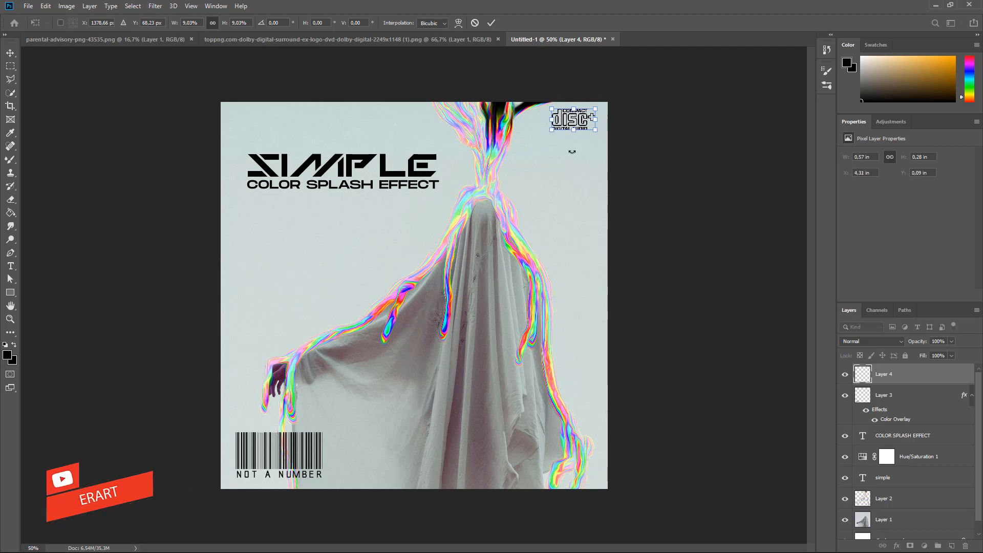
key("Left")
key("Left")
key("Left")
key("Left")
key("Left")
key("Left")
key("Left")
key("Left")
key("Left")
key("Left")
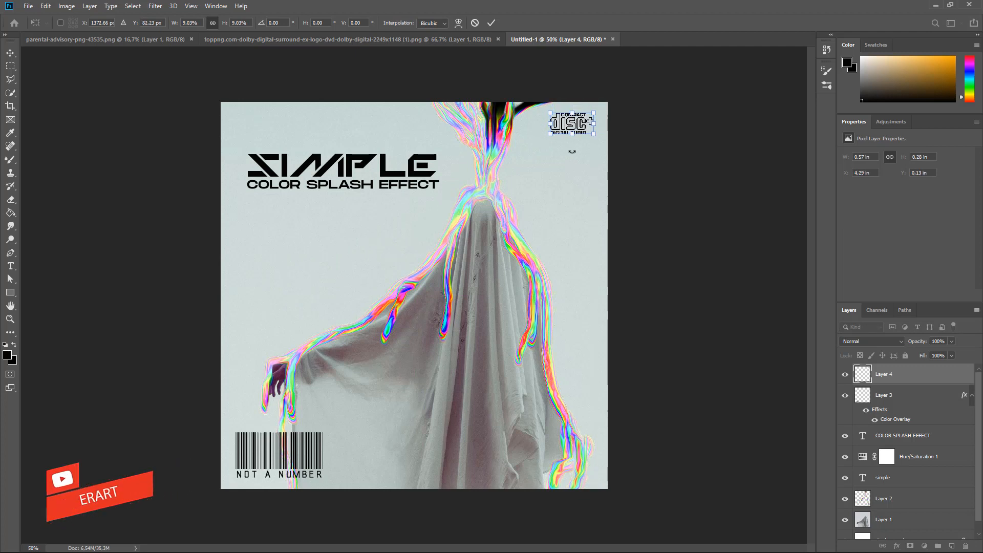
left_click(11, 50)
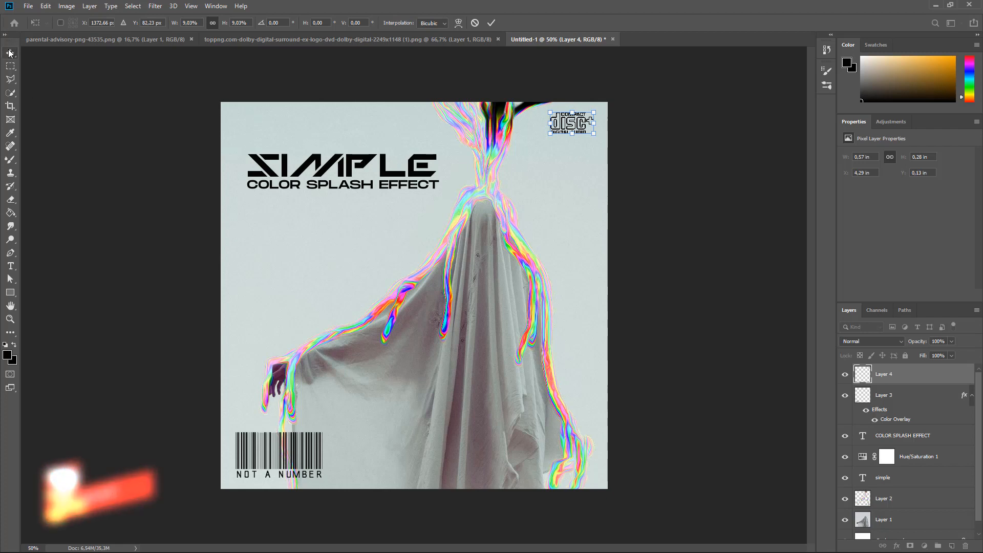
- Bring the Dolby logo into the poster as Layer 5 and close its source file
left_click(99, 113)
left_click(272, 37)
right_click(272, 37)
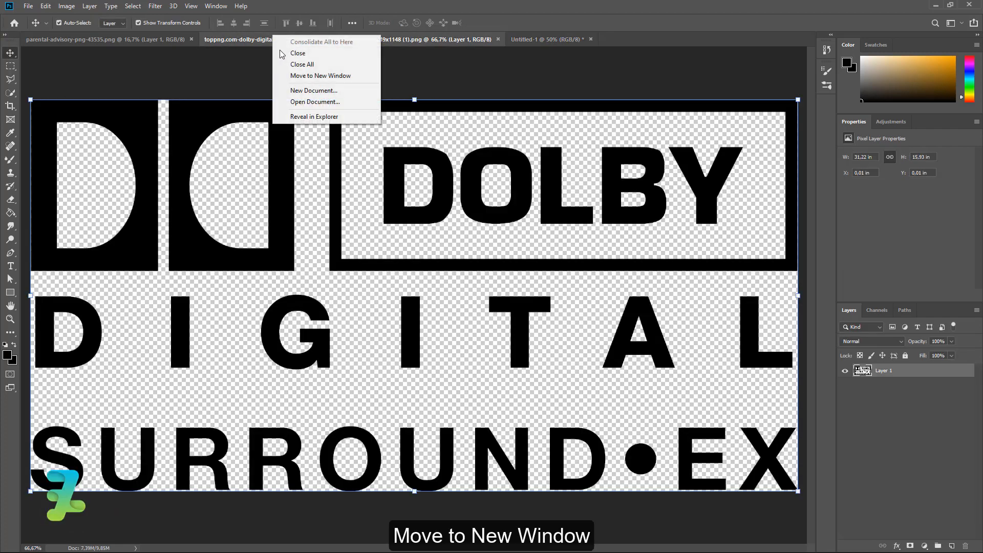
left_click(328, 77)
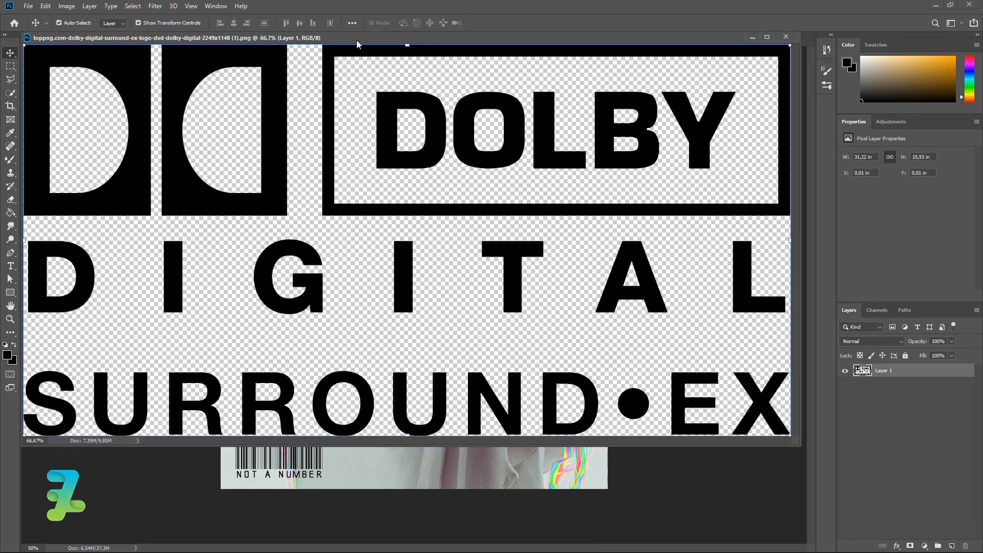
left_click_drag(356, 40, 360, 251)
left_click(846, 352)
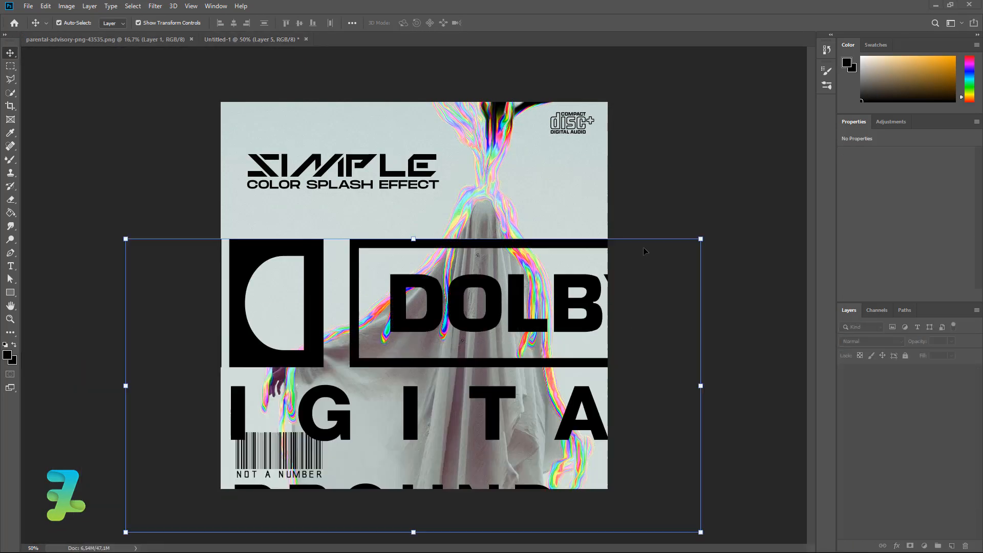
- Shrink the Dolby logo and set it beside the barcode at the bottom edge
left_click_drag(700, 238, 383, 459)
key("Return")
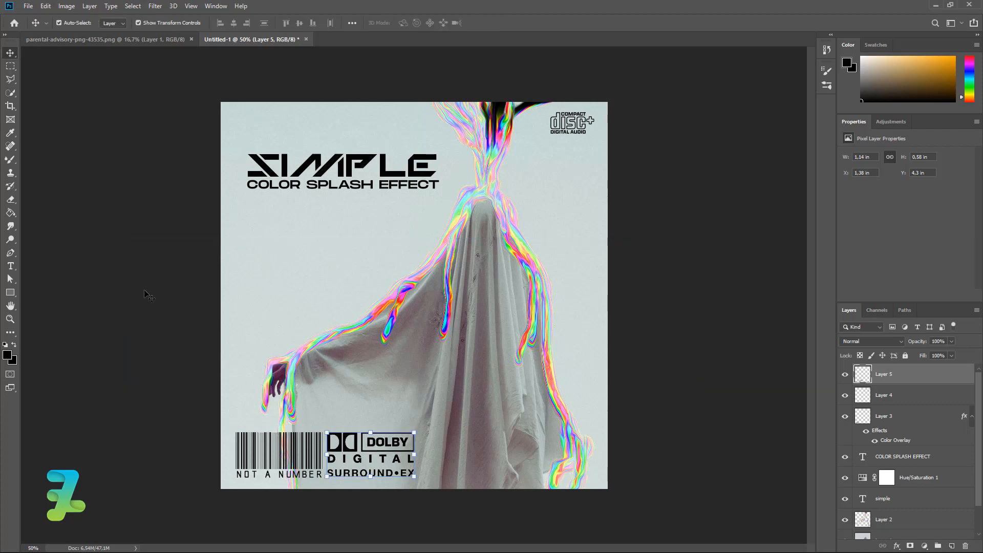
left_click(66, 218)
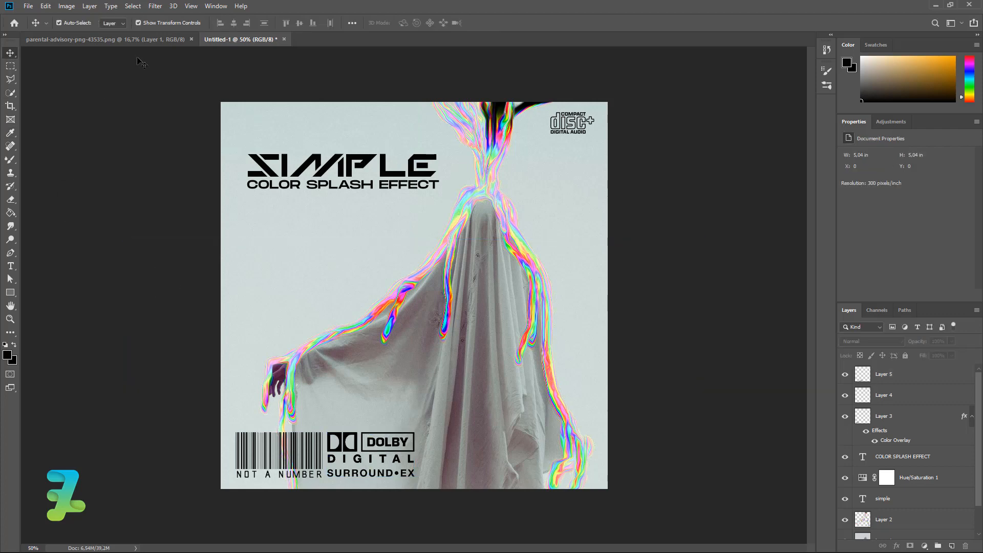
- Copy the Parental Advisory label into the poster as Layer 6 and close its source file
right_click(133, 43)
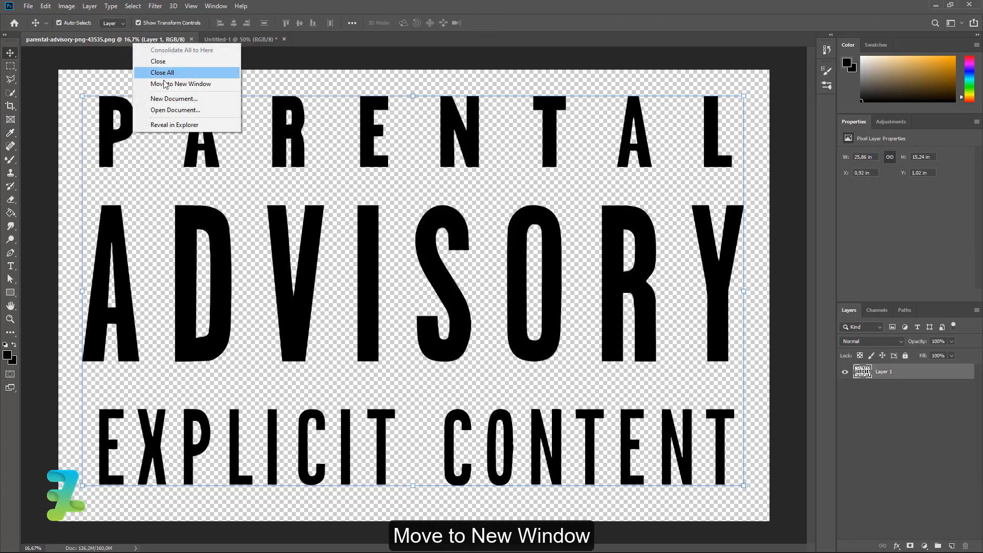
left_click(167, 84)
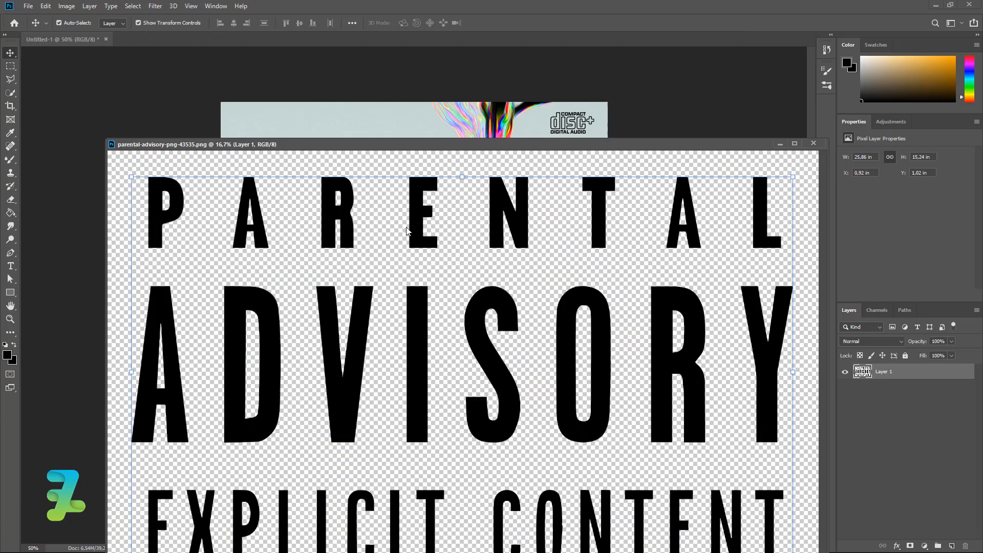
left_click_drag(307, 141, 699, 272)
left_click_drag(631, 425, 386, 347)
left_click_drag(684, 271, 551, 249)
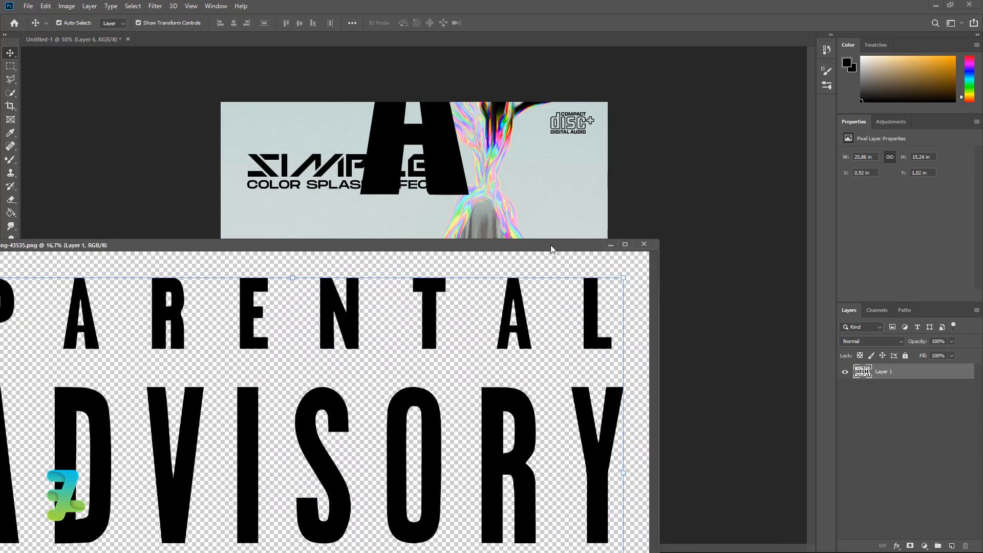
left_click(646, 245)
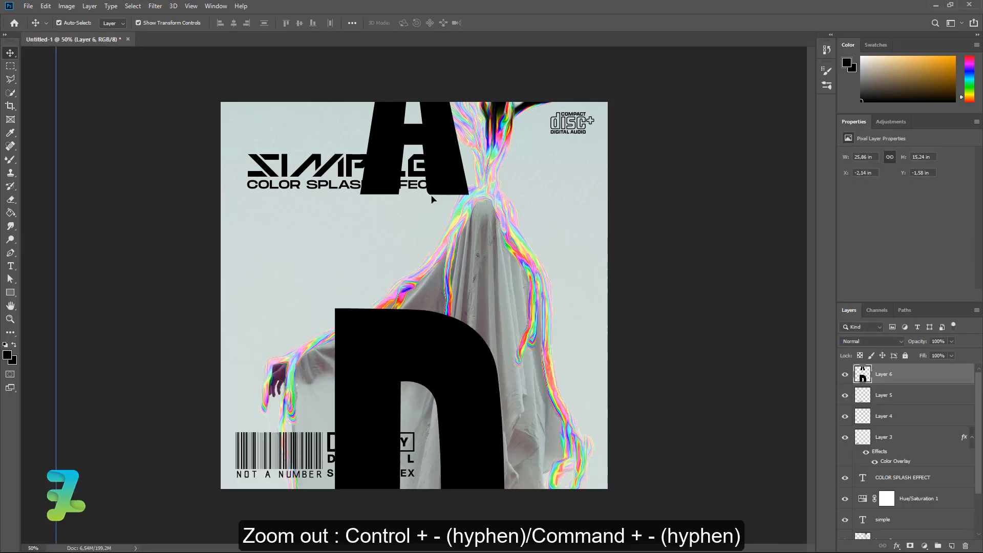
- Scale the Parental Advisory label down to about 15% over the poster's lower right
key("ctrl+minus")
key("ctrl+minus")
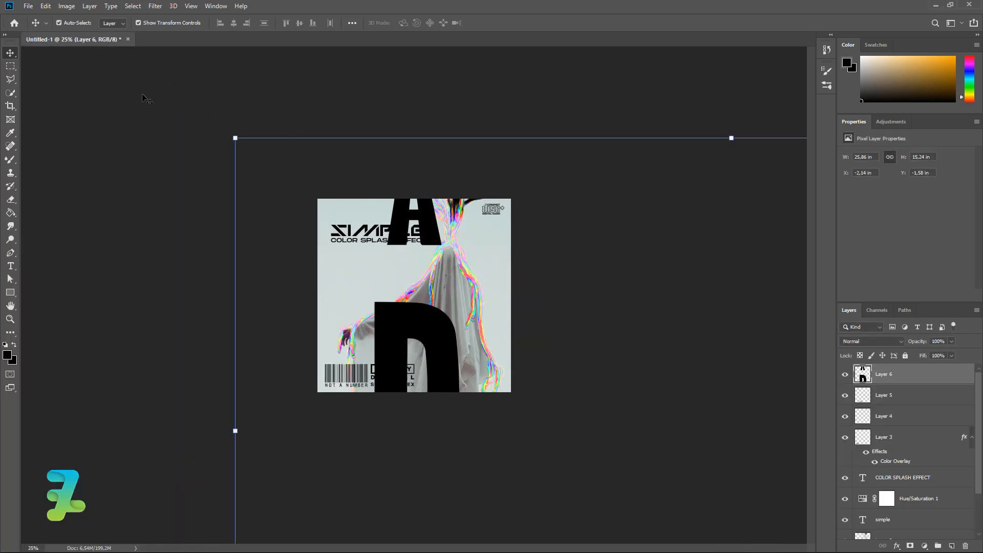
left_click_drag(236, 138, 704, 374)
left_click_drag(730, 438, 306, 220)
left_click_drag(262, 189, 669, 426)
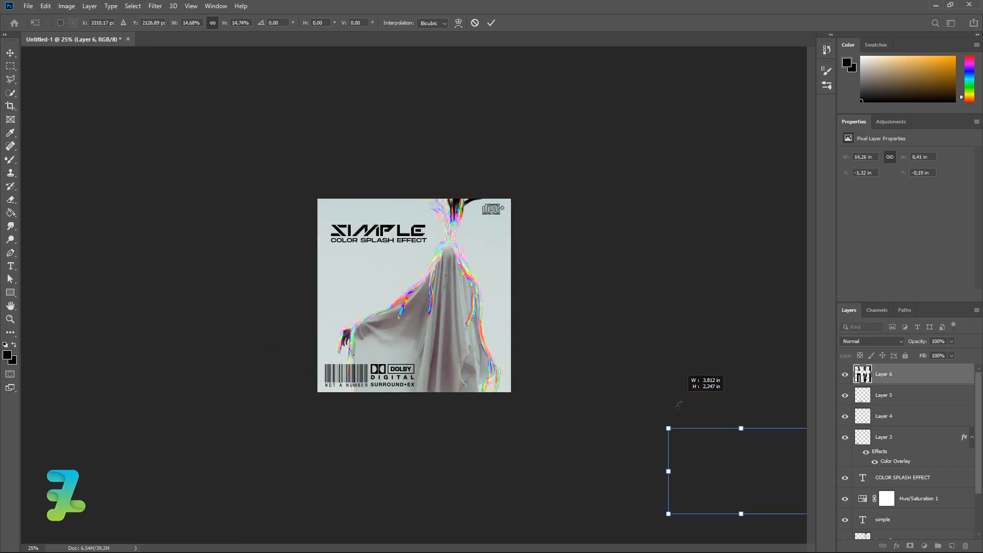
left_click_drag(702, 471, 416, 347)
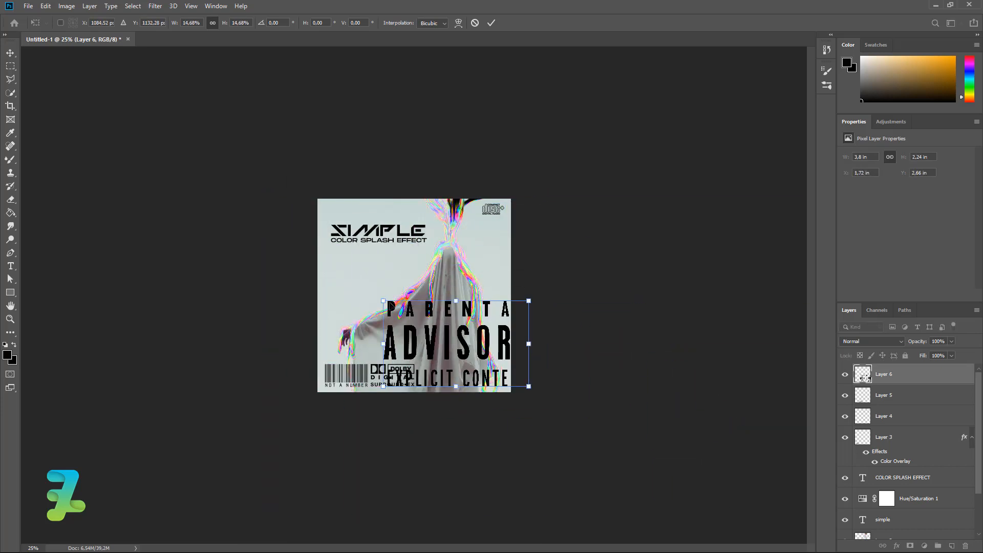
left_click_drag(382, 302, 456, 351)
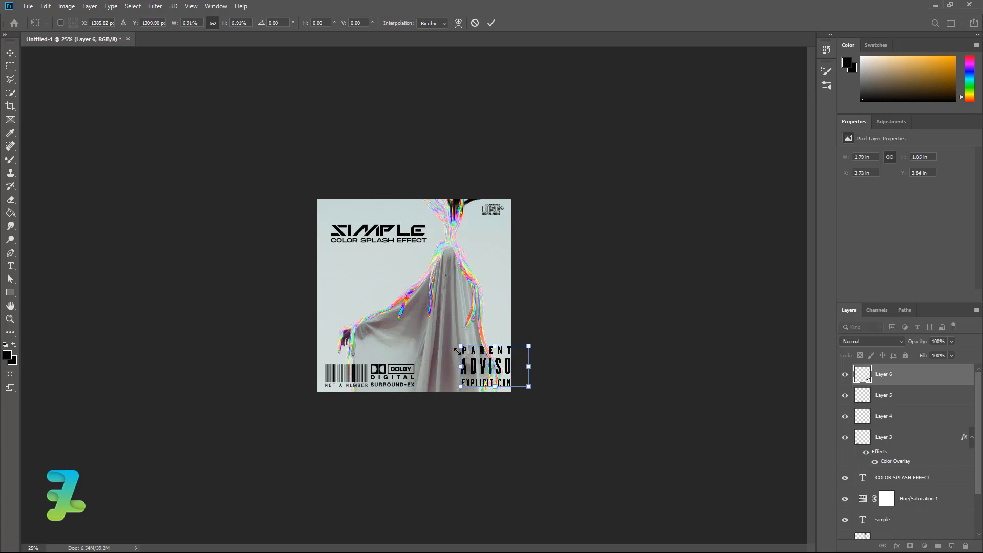
- Fine-tune the label's size and position it just right of the Dolby logo
key("ctrl+plus")
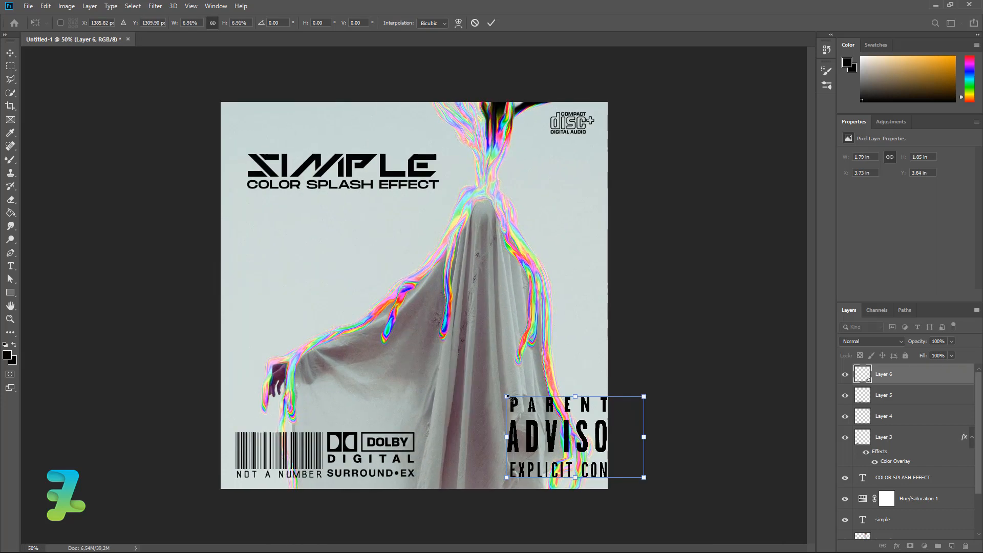
left_click_drag(508, 397, 451, 458)
left_click_drag(451, 457, 448, 457)
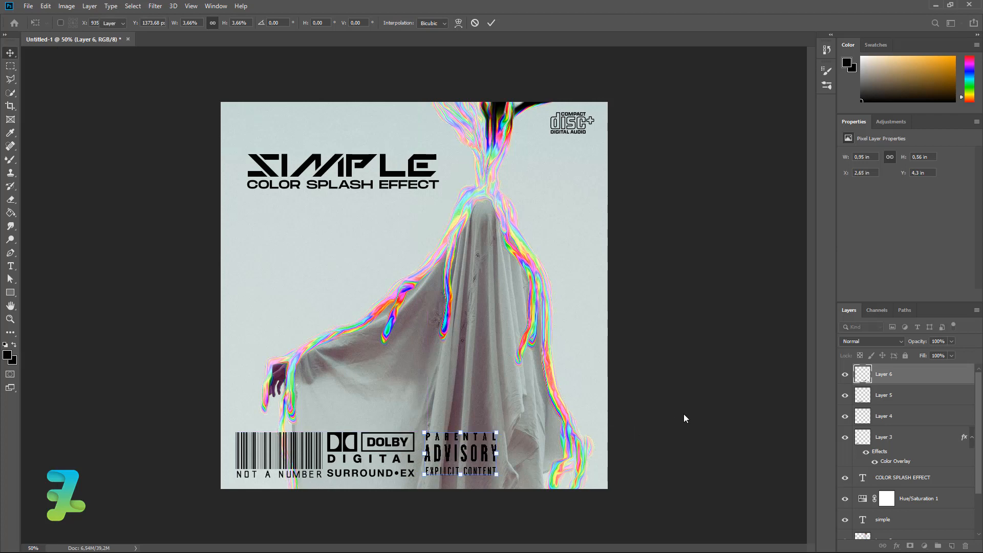
key("Return")
key("Left")
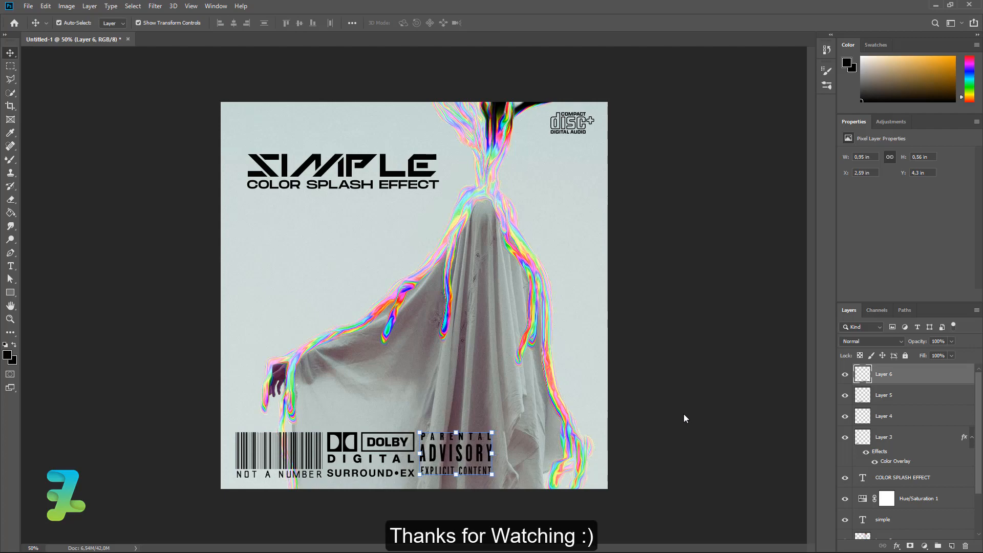
left_click(699, 404)
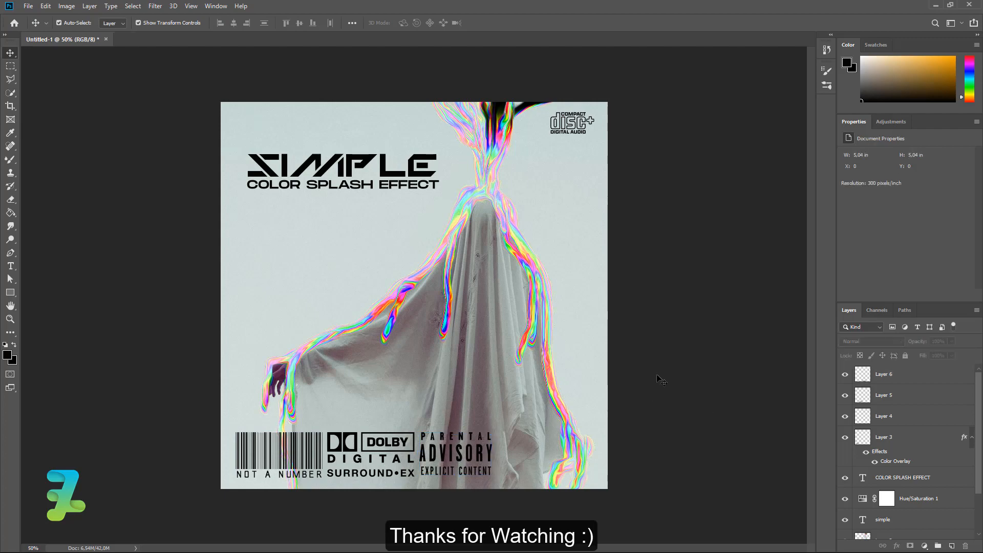